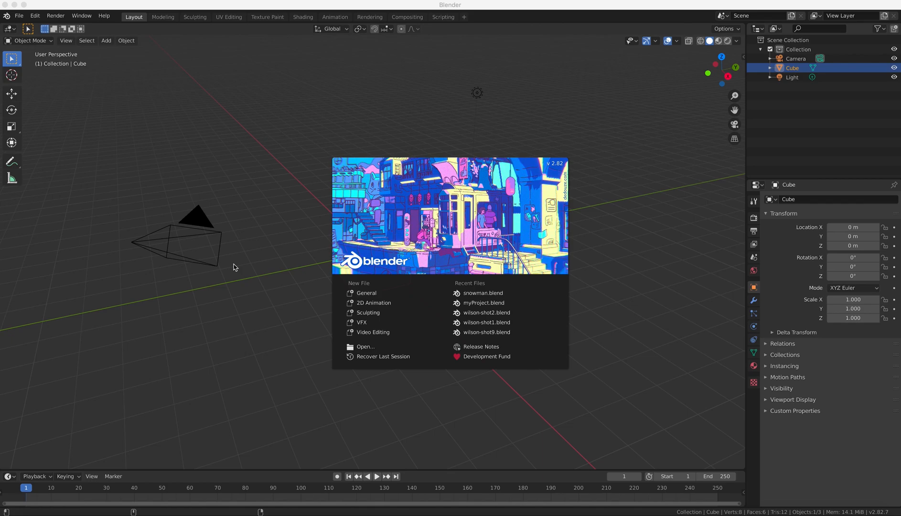
- Dismiss the splash screen and enter Edit Mode on the default cube
click(234, 267)
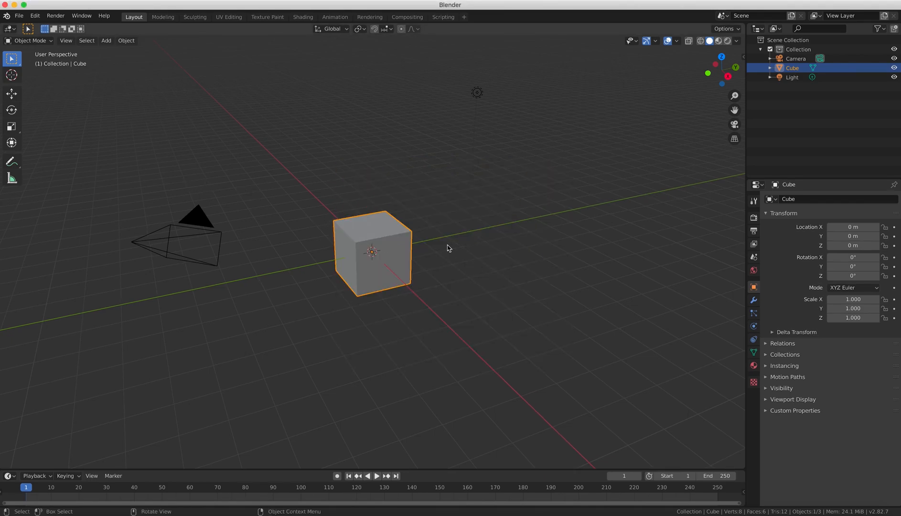
middle_drag(446, 245, 549, 253)
scroll(442, 245, up, 5)
key(Tab)
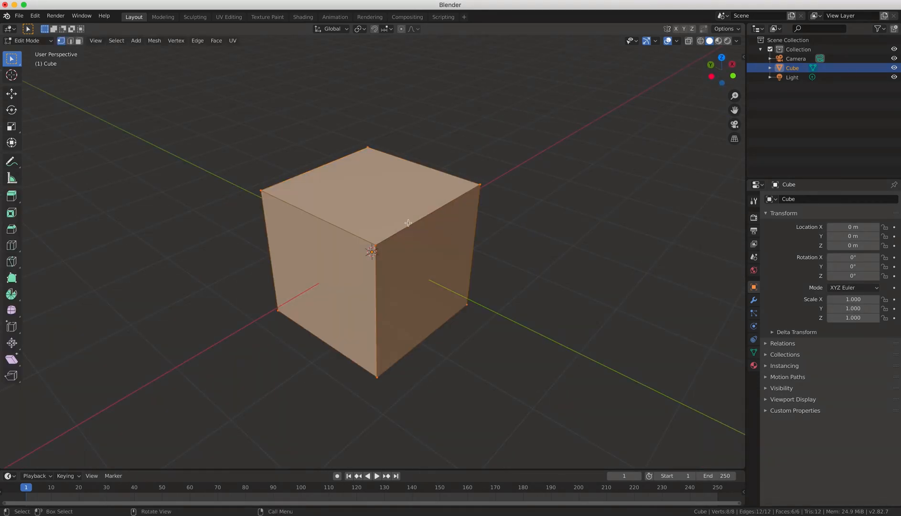
- Switch to face selection and select individual faces of the cube one at a time
click(79, 41)
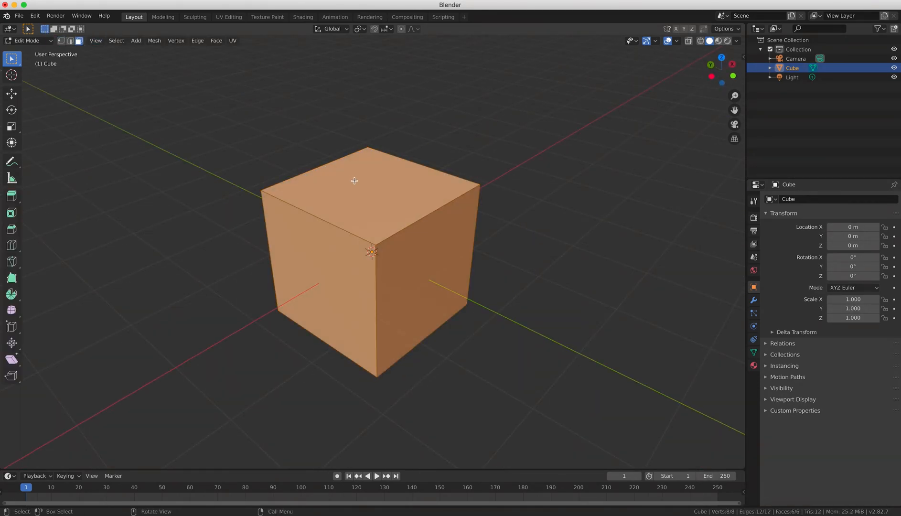
click(416, 230)
click(404, 220)
click(352, 254)
middle_drag(353, 253, 492, 243)
click(386, 245)
middle_drag(287, 237, 354, 247)
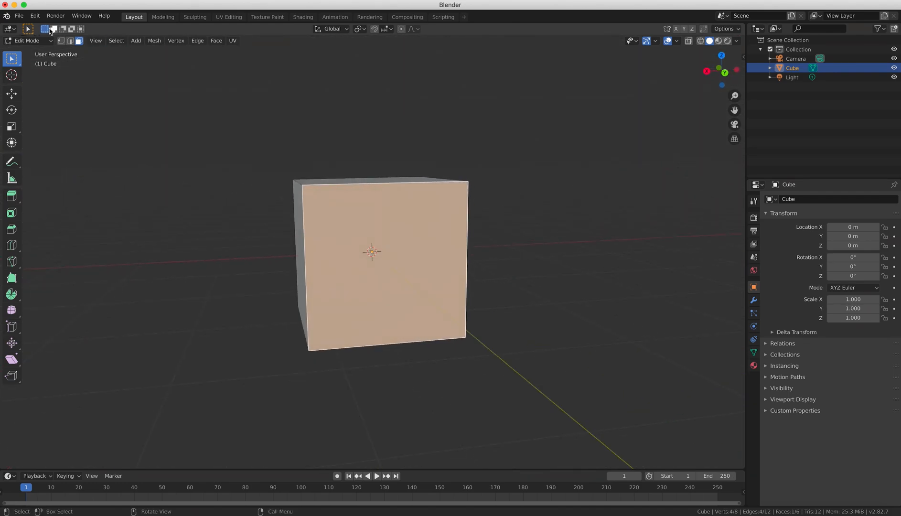
- Switch to edge selection and select the edges around the cube's front face one by one
click(71, 41)
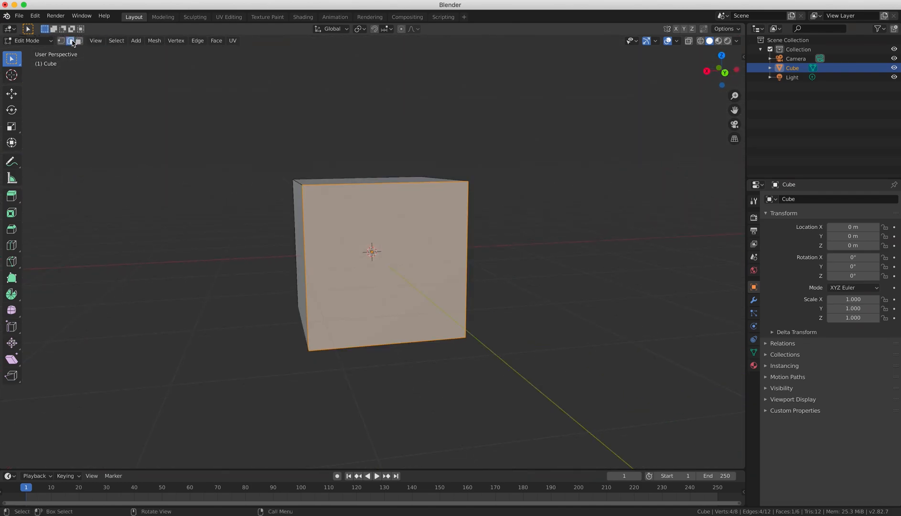
click(424, 184)
click(305, 258)
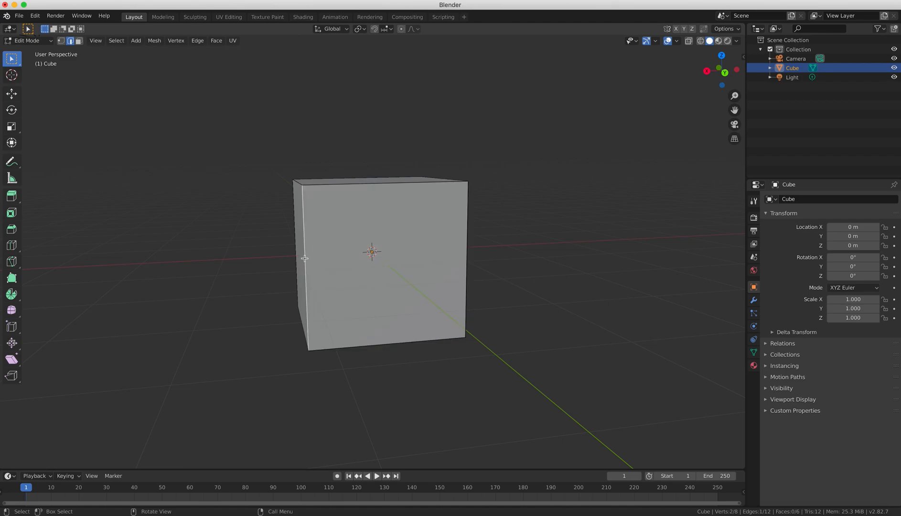
click(377, 343)
click(467, 278)
- Switch to vertex selection and select corner vertices along the cube's upper front edge
click(60, 41)
middle_drag(253, 162, 308, 207)
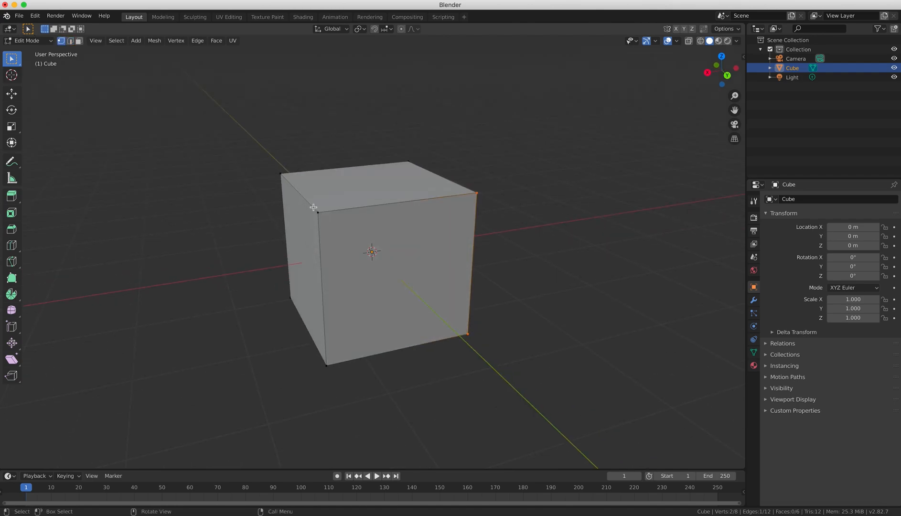
click(317, 213)
shift+click(477, 194)
middle_drag(325, 276, 463, 288)
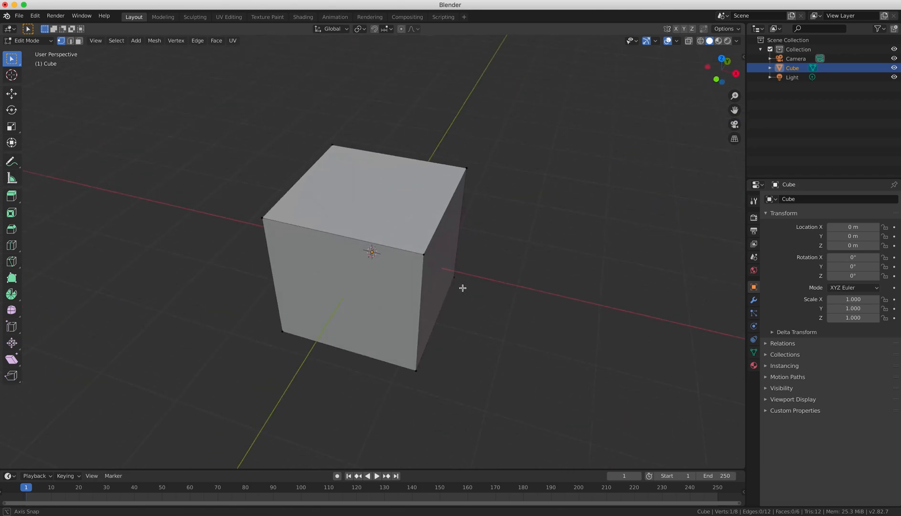
- Cycle through the vertex, edge and face selection modes and select the cube's top face
click(71, 41)
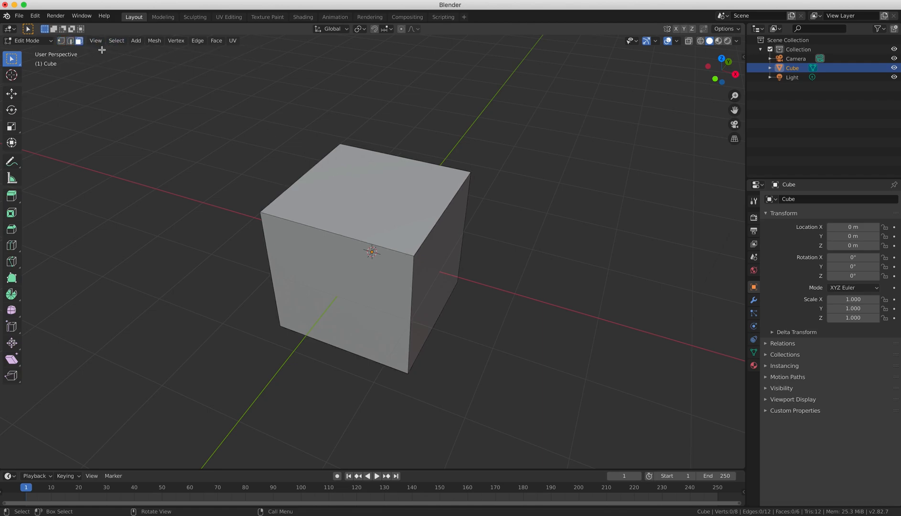
click(60, 41)
click(71, 41)
click(79, 41)
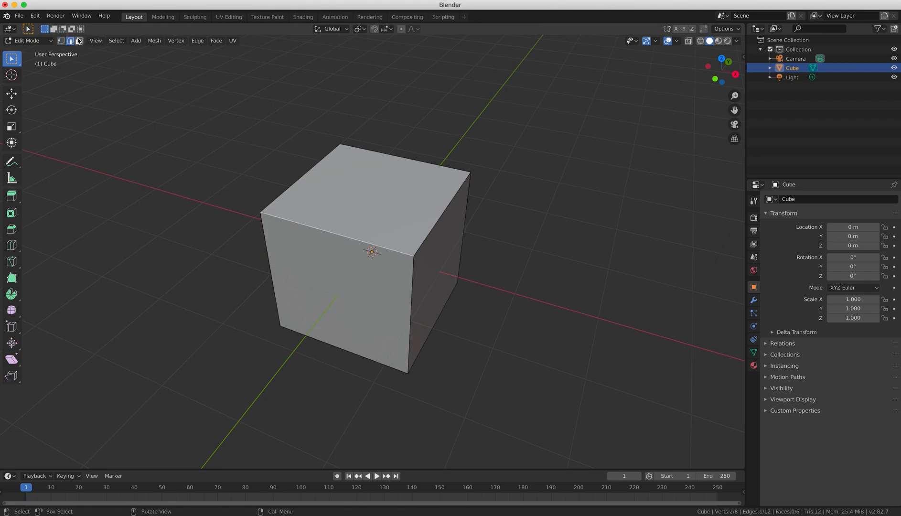
click(412, 211)
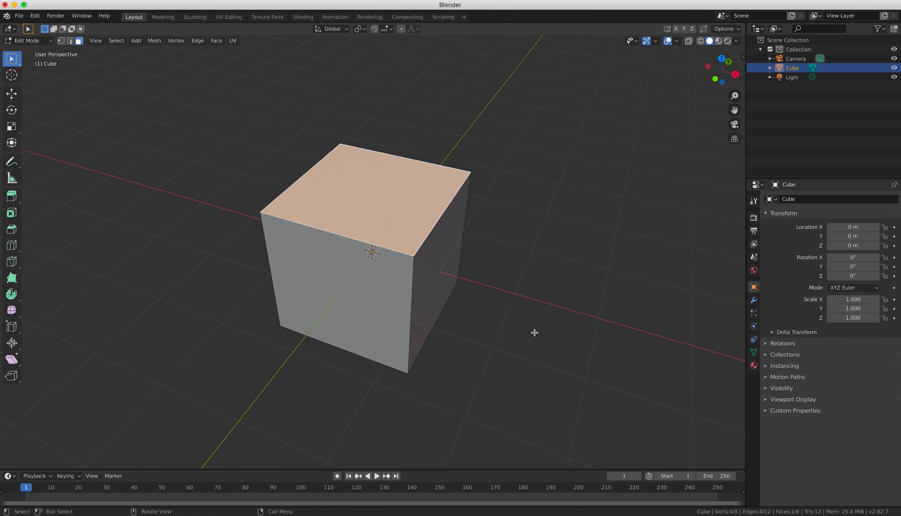
- Return the cube to Object Mode, and switch it once more to Edit Mode and back
key(Tab)
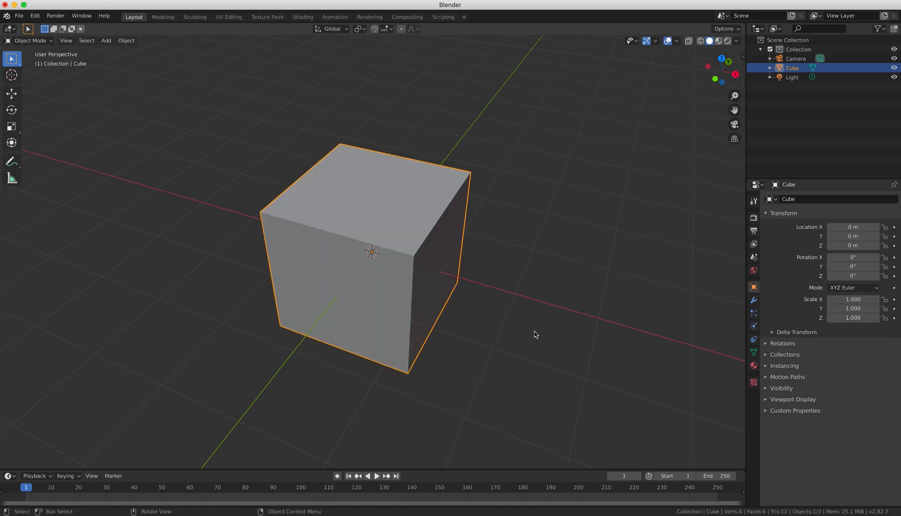
middle_drag(535, 331, 505, 330)
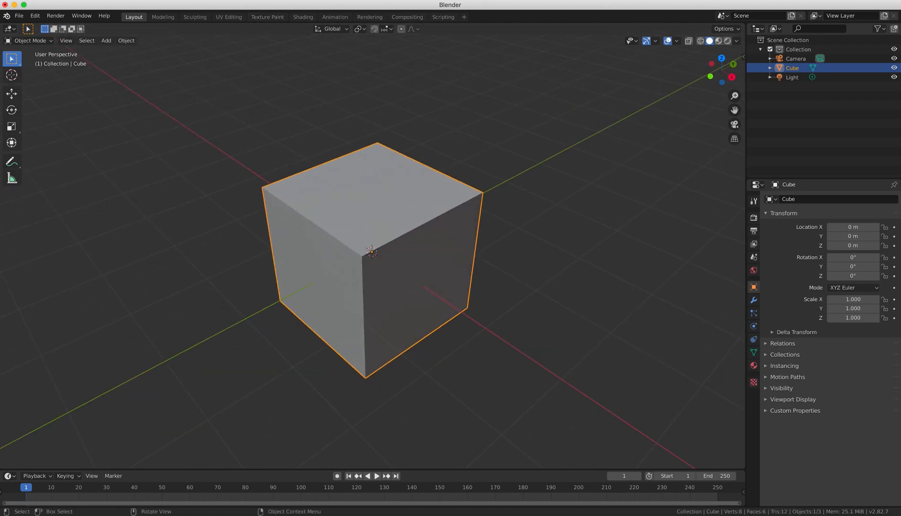
scroll(386, 267, up, 1)
middle_drag(386, 266, 393, 257)
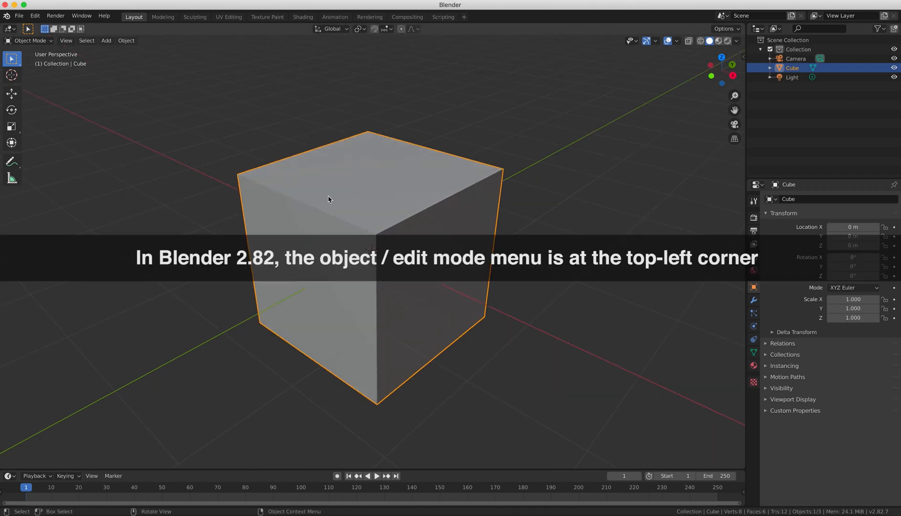
click(23, 42)
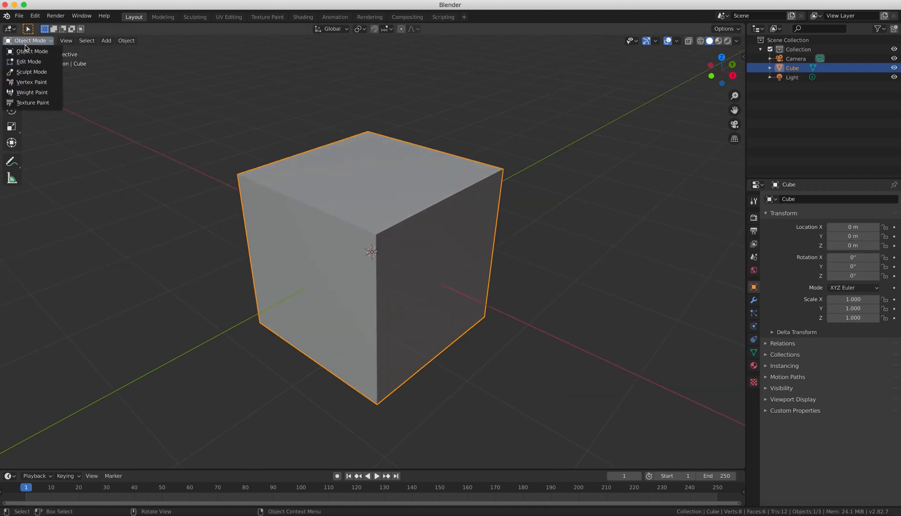
click(26, 63)
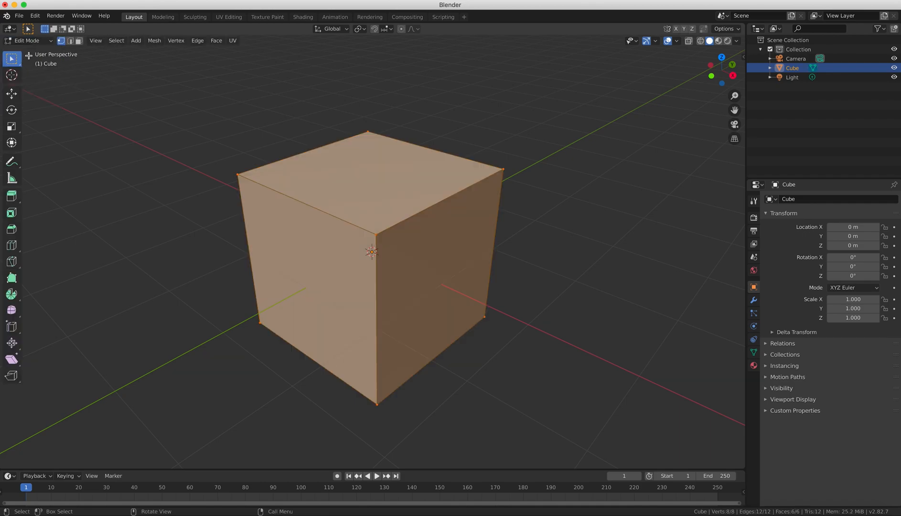
click(31, 42)
click(31, 51)
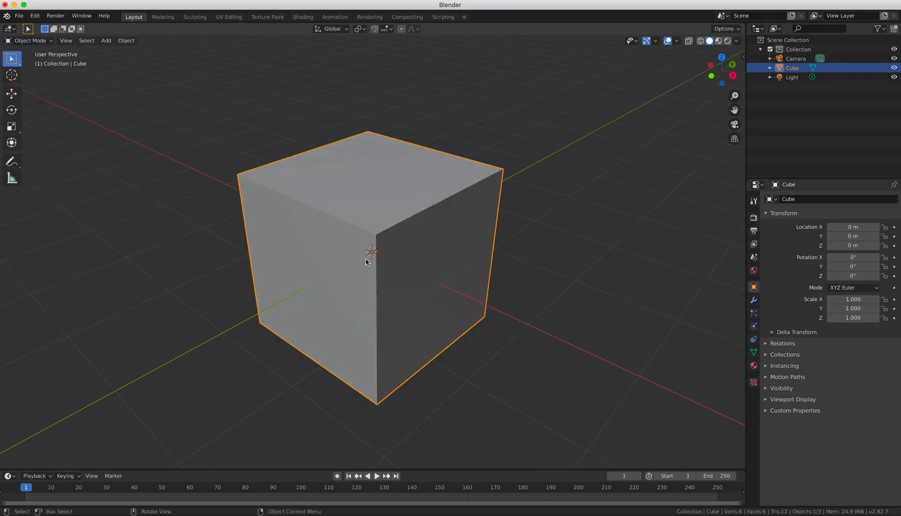
- Toggle the cube repeatedly between Edit Mode and Object Mode, finishing in Object Mode
key(Tab)
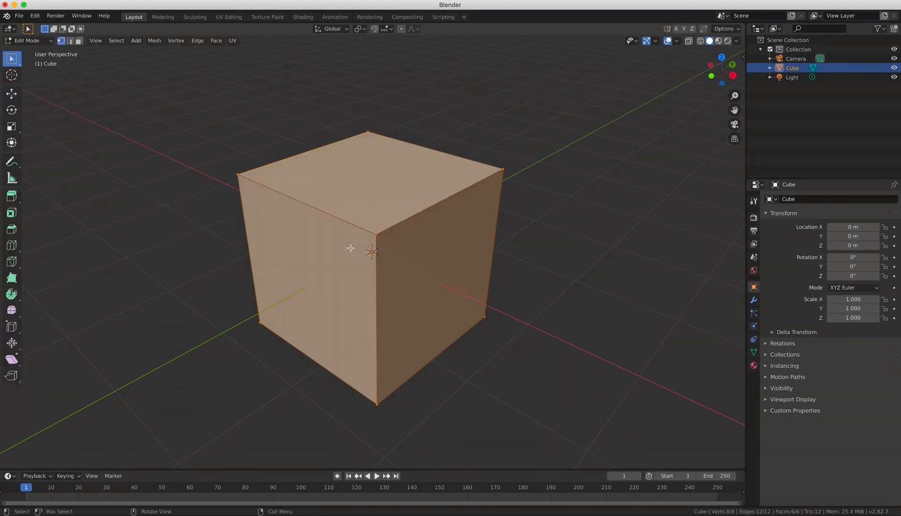
key(Tab)
key(Tab)
key(Tab)
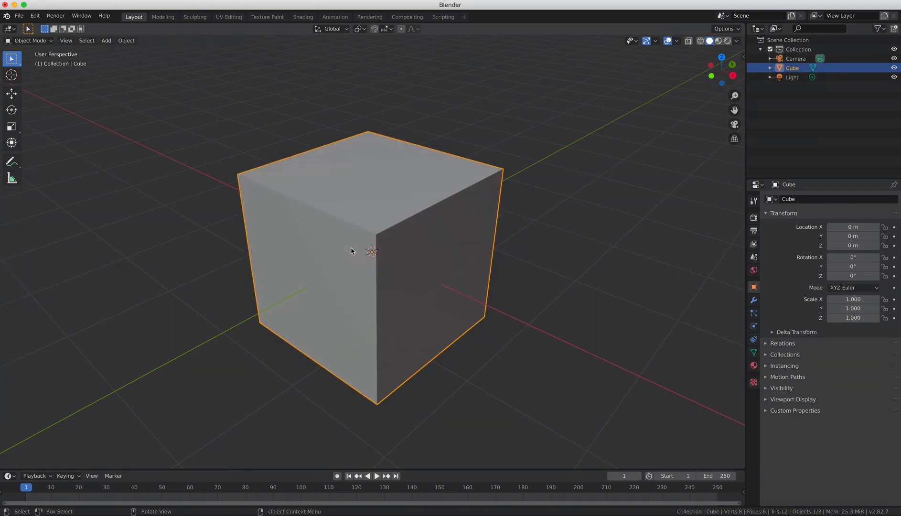
key(Tab)
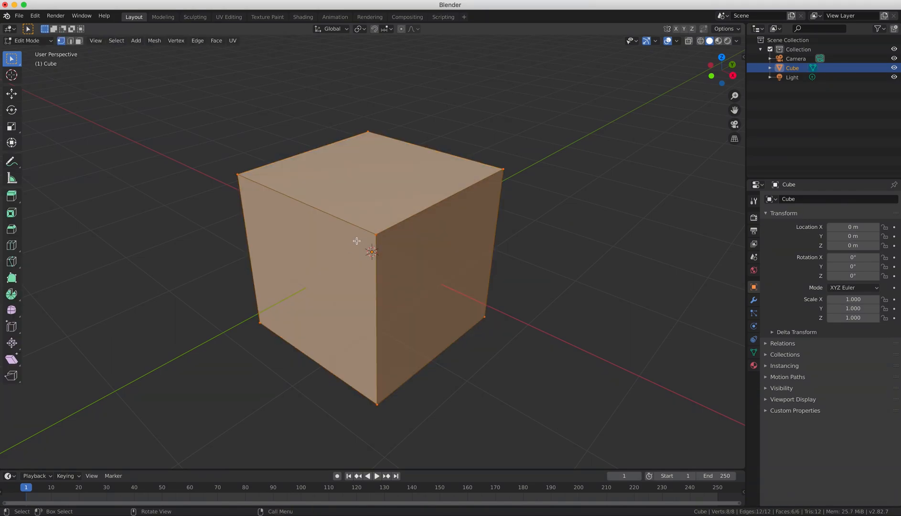
key(Tab)
- Deselect and reselect the whole cube in Object Mode, and try moving it before cancelling the move
middle_drag(330, 199, 351, 199)
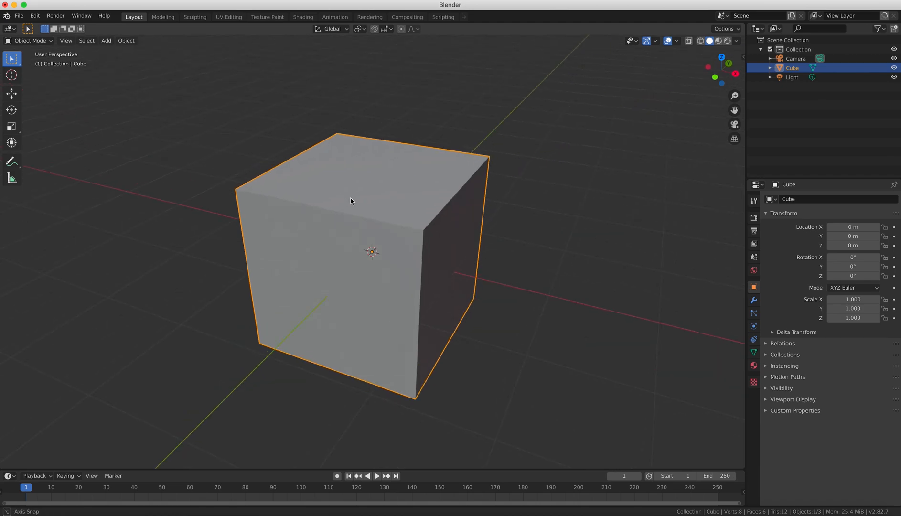
click(527, 218)
click(401, 196)
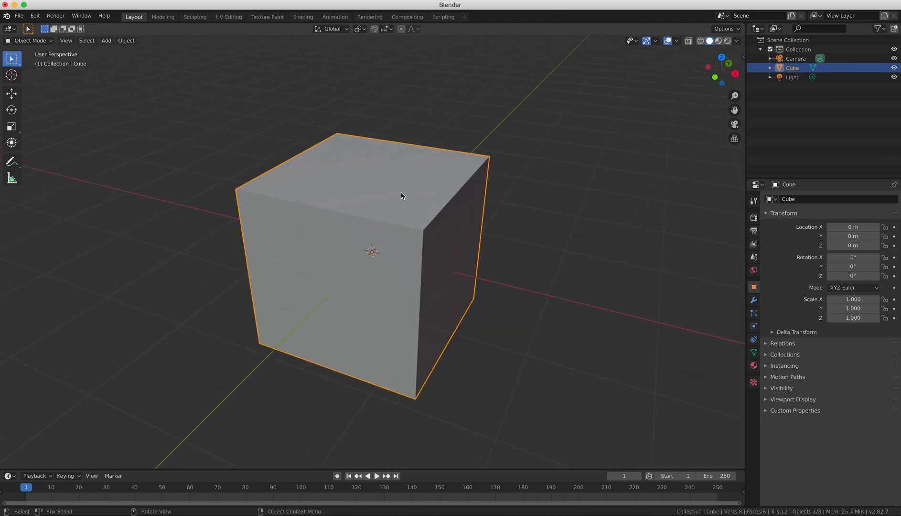
key(g)
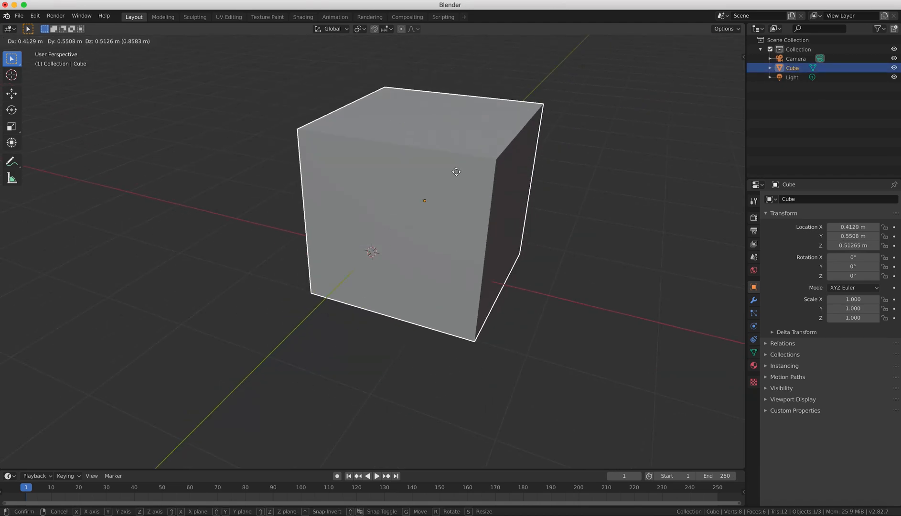
key(Escape)
- Enter Edit Mode and select single corner vertices on the top of the cube
key(Tab)
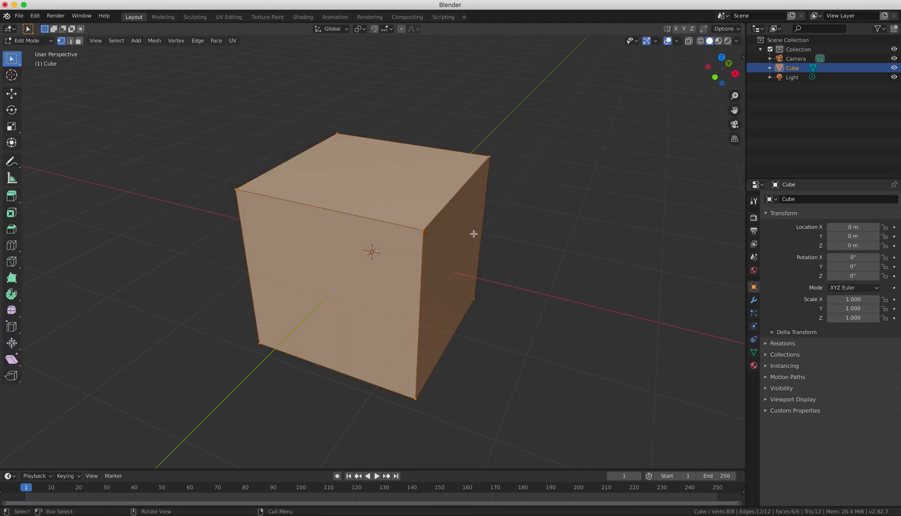
click(421, 231)
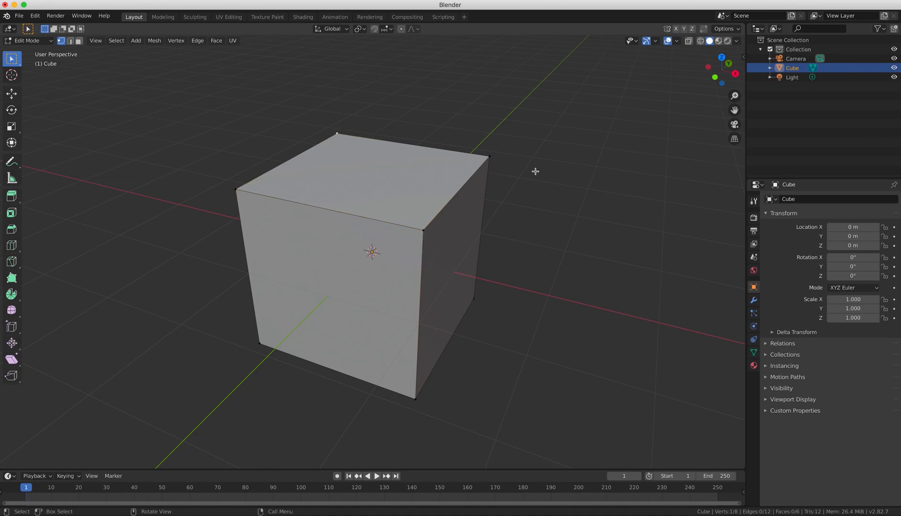
click(490, 158)
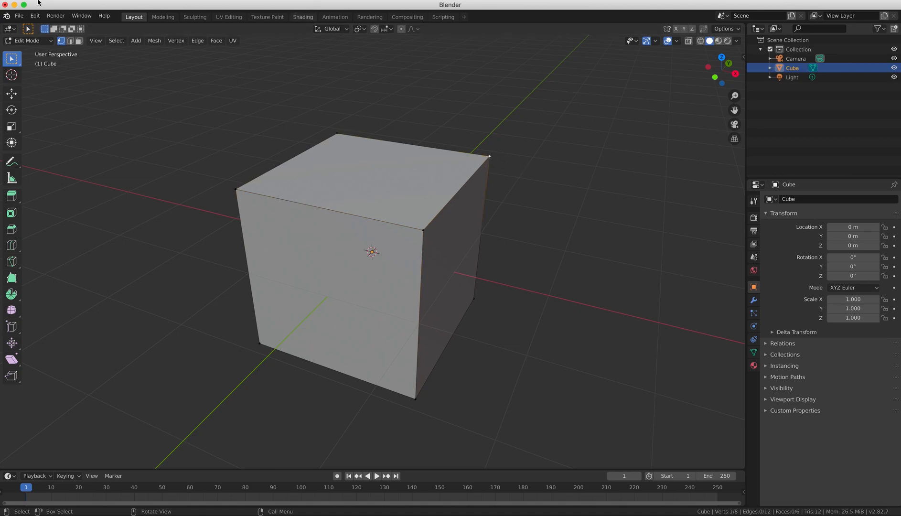
- Switch to edge selection and select single edges of the cube
click(70, 41)
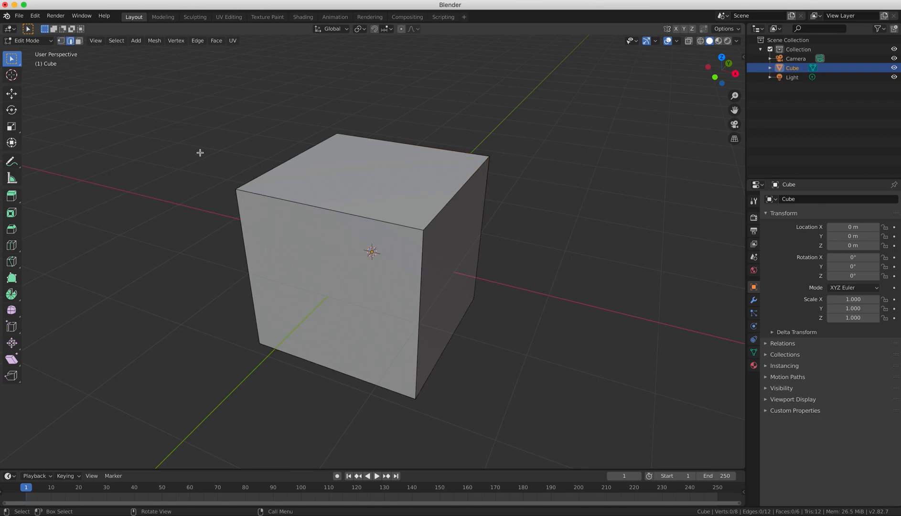
click(303, 205)
middle_drag(516, 225, 463, 162)
click(331, 139)
- Switch to face selection and select different faces of the cube, including its underside
click(79, 40)
click(407, 217)
click(420, 282)
middle_drag(316, 296, 289, 222)
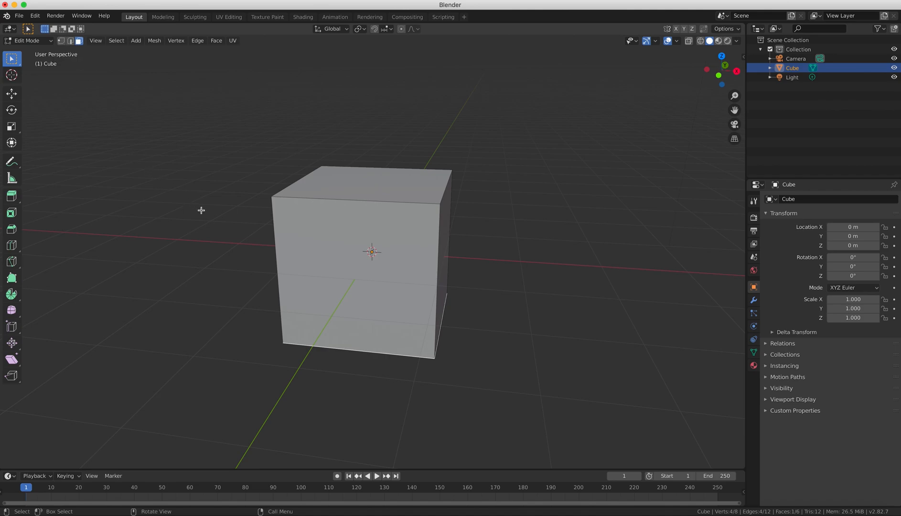
- Return to Object Mode, switch to the front orthographic view and delete the default cube
key(Tab)
middle_drag(376, 279, 440, 292)
scroll(439, 293, down, 5)
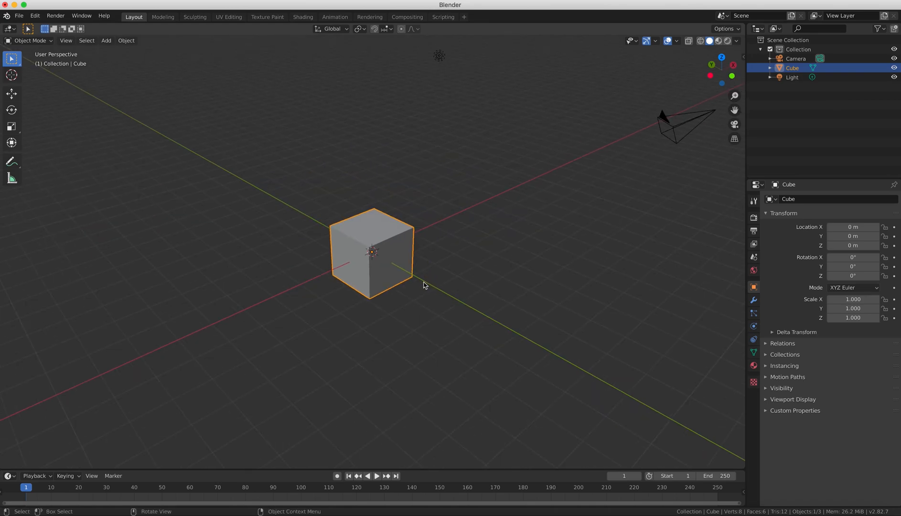
key(KP_1)
key(x)
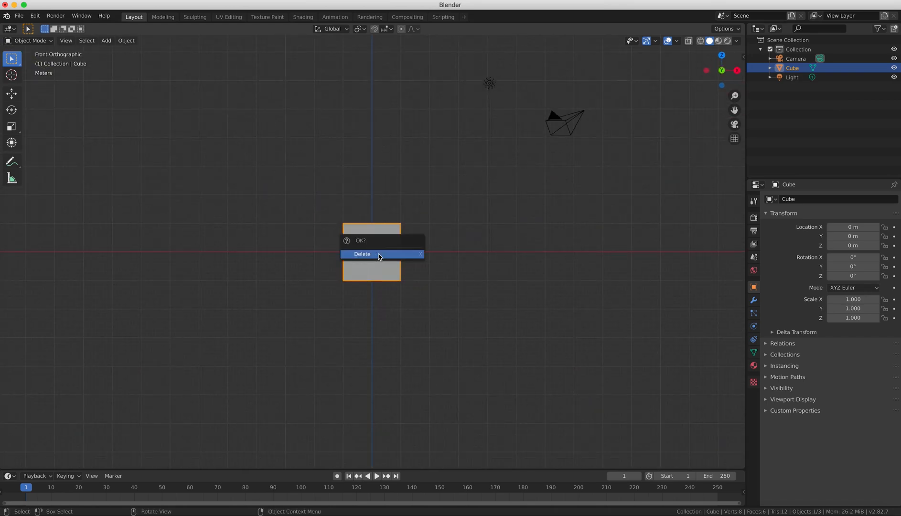
click(378, 256)
- Add a new cube mesh to the scene
key(shift+a)
mouse_move(378, 245)
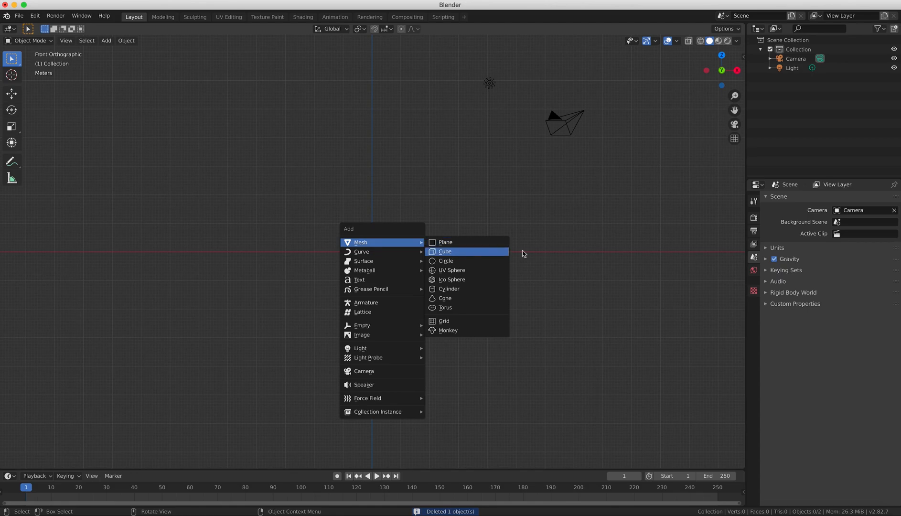
click(483, 252)
- Examine the new cube from several angles and return to the front orthographic view with the cube selected
scroll(364, 248, up, 4)
middle_drag(364, 248, 486, 235)
scroll(439, 250, down, 3)
scroll(439, 251, up, 4)
scroll(439, 250, down, 2)
middle_drag(589, 282, 405, 280)
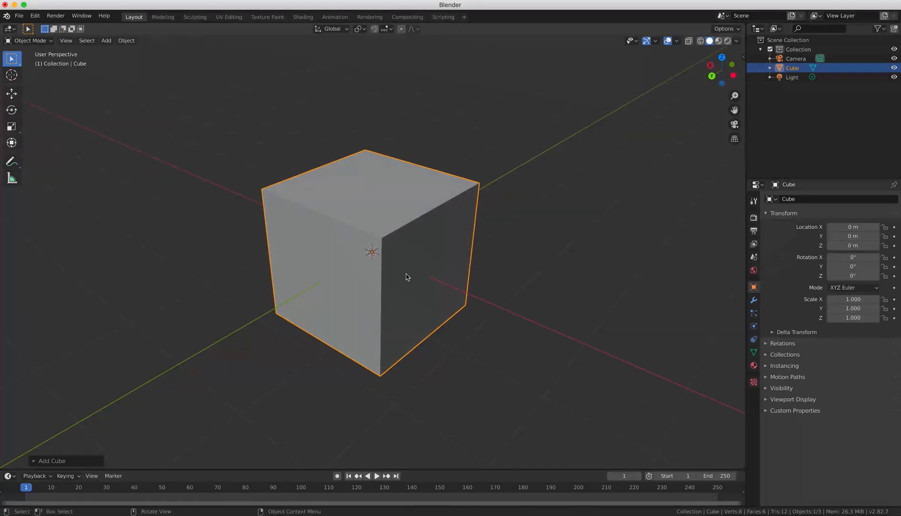
scroll(409, 276, up, 2)
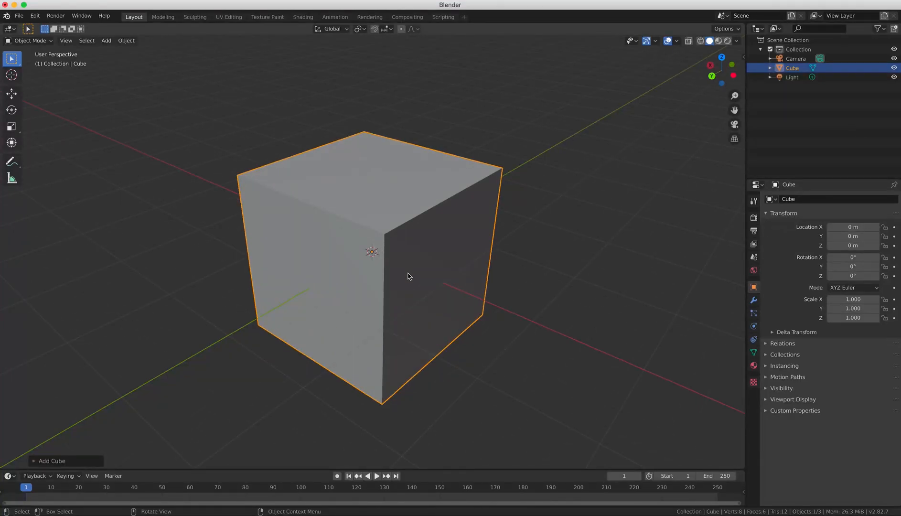
key(KP_1)
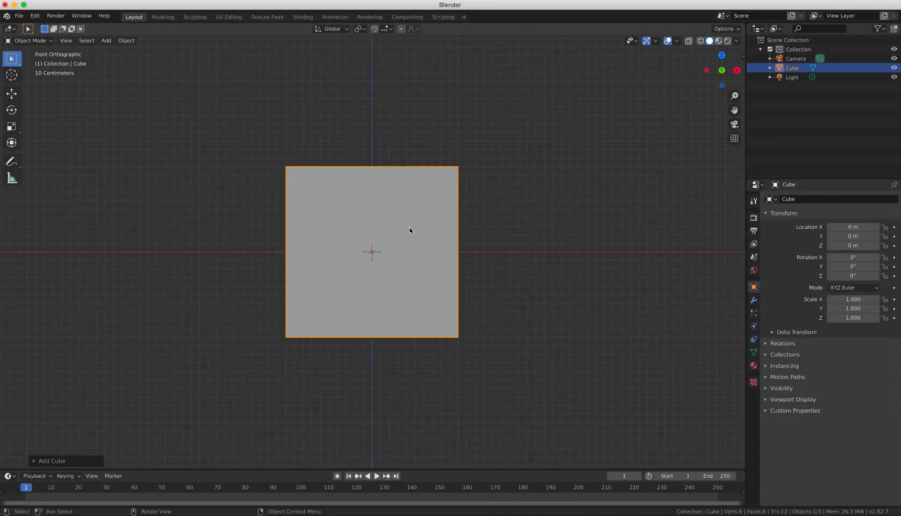
click(589, 256)
click(407, 222)
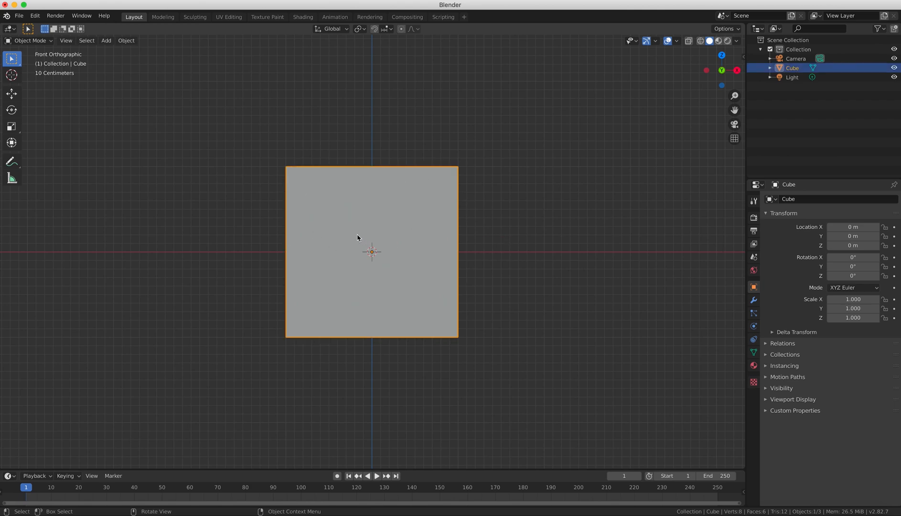
- Enter Edit Mode on the cube and cycle through vertex and edge selection before returning to face selection
key(Tab)
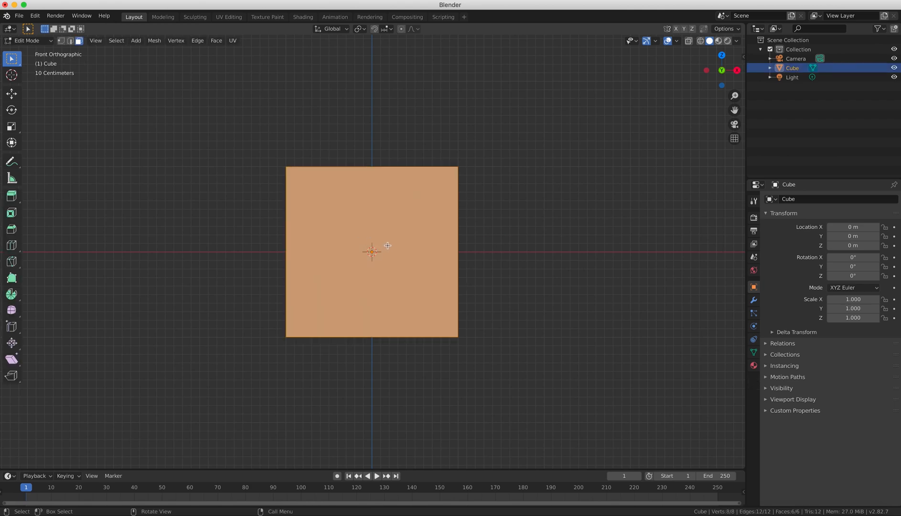
click(79, 42)
click(61, 42)
click(71, 42)
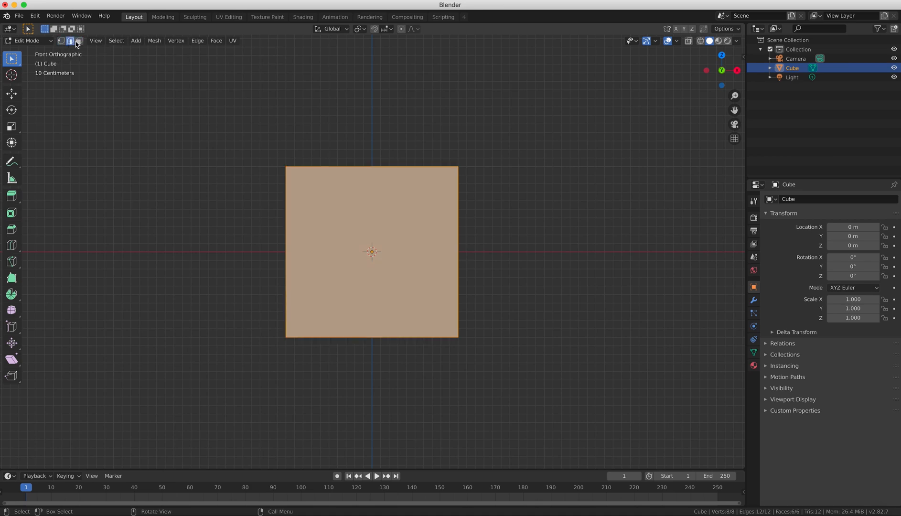
click(77, 43)
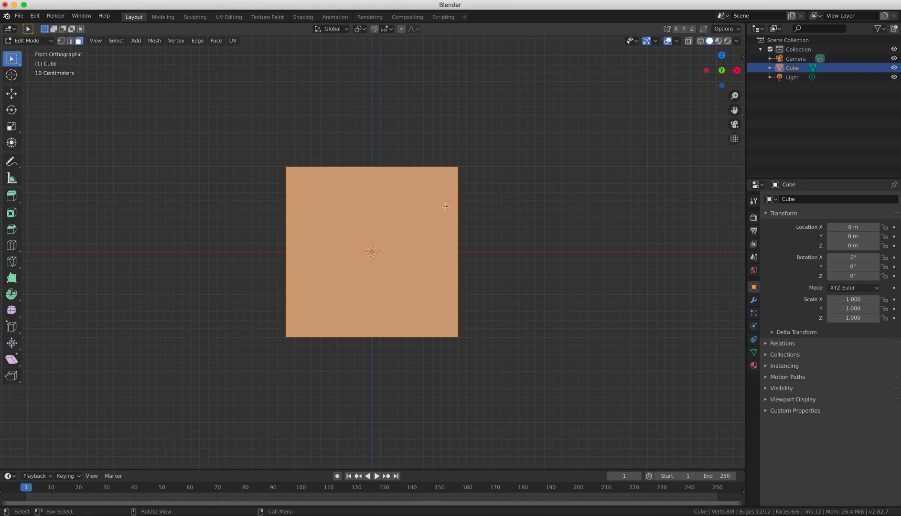
- Select the cube's front face and extrude it outward into a second block
middle_drag(475, 262, 386, 255)
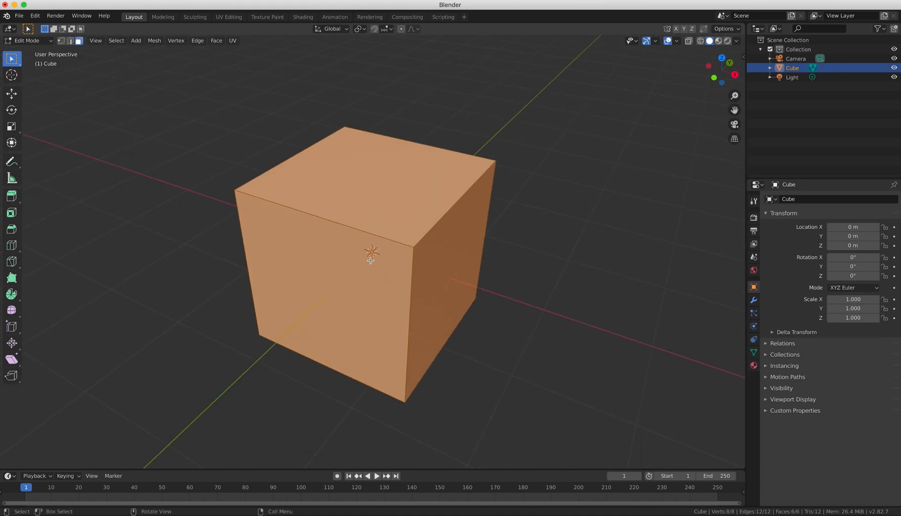
click(374, 272)
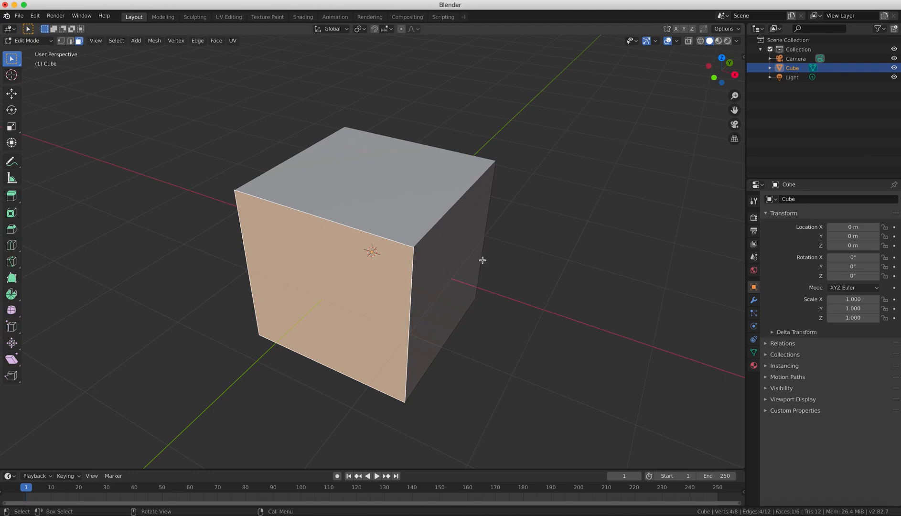
scroll(454, 279, down, 3)
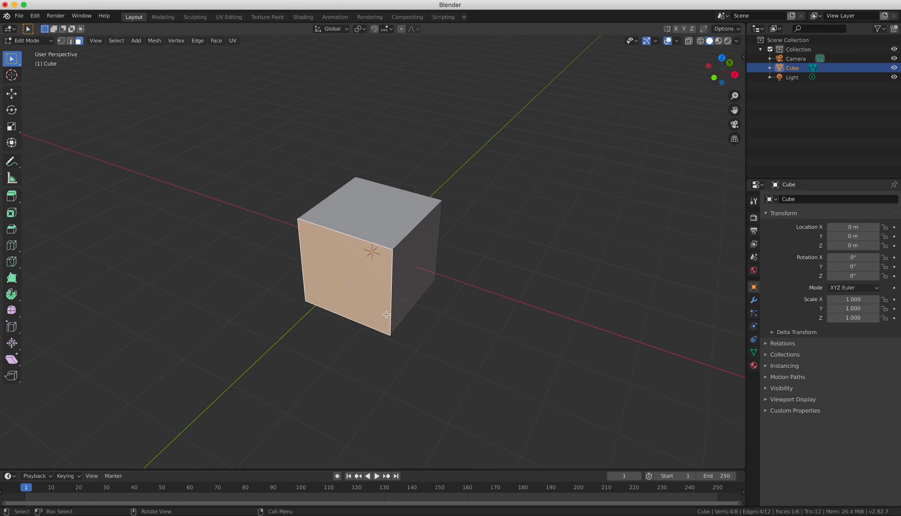
key(e)
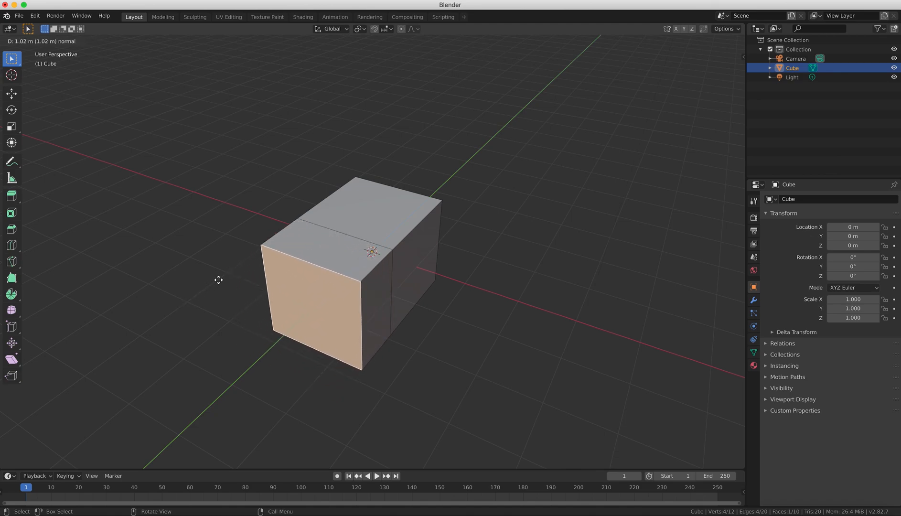
click(191, 301)
- Extrude the top face of the extruded block upward
middle_drag(444, 347, 481, 204)
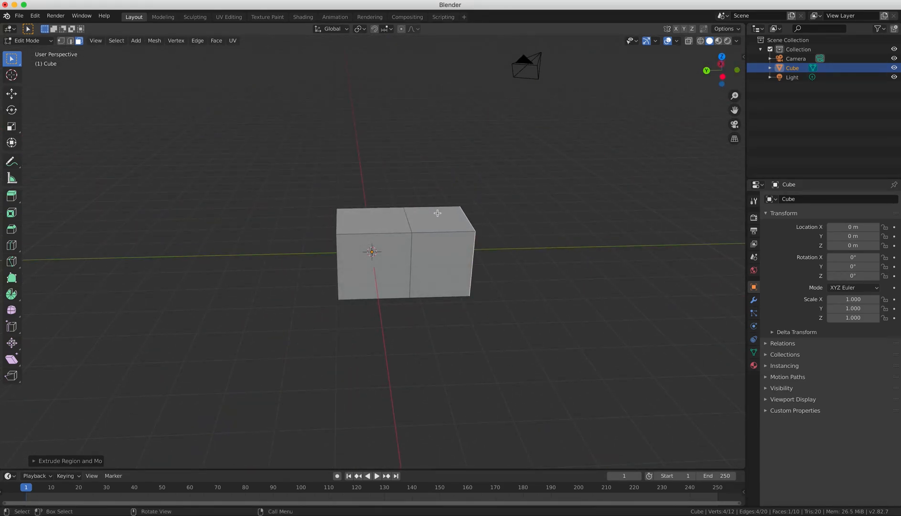
middle_drag(545, 252, 427, 231)
click(425, 230)
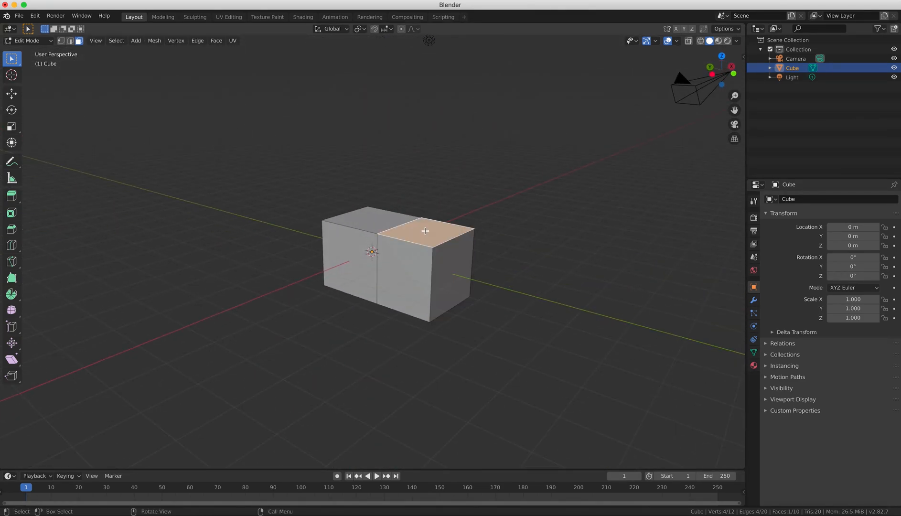
key(e)
click(478, 280)
- Extrude the extruded block's outer end and underside to form a cross-shaped mesh
middle_drag(479, 279, 449, 258)
click(449, 258)
key(e)
click(457, 316)
middle_drag(457, 316, 335, 242)
click(438, 251)
key(e)
click(499, 250)
- Return to Object Mode, delete the cross-shaped object and add a new cube mesh
key(Tab)
key(x)
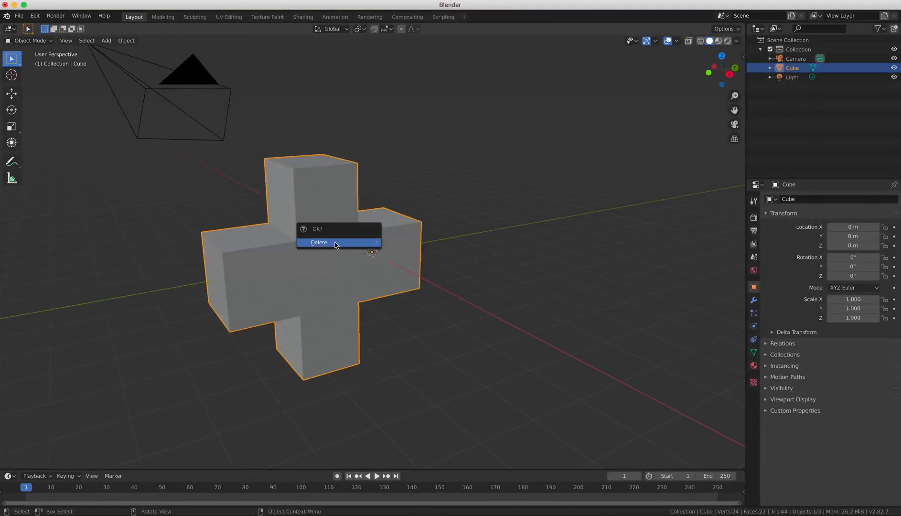
click(334, 245)
key(shift+a)
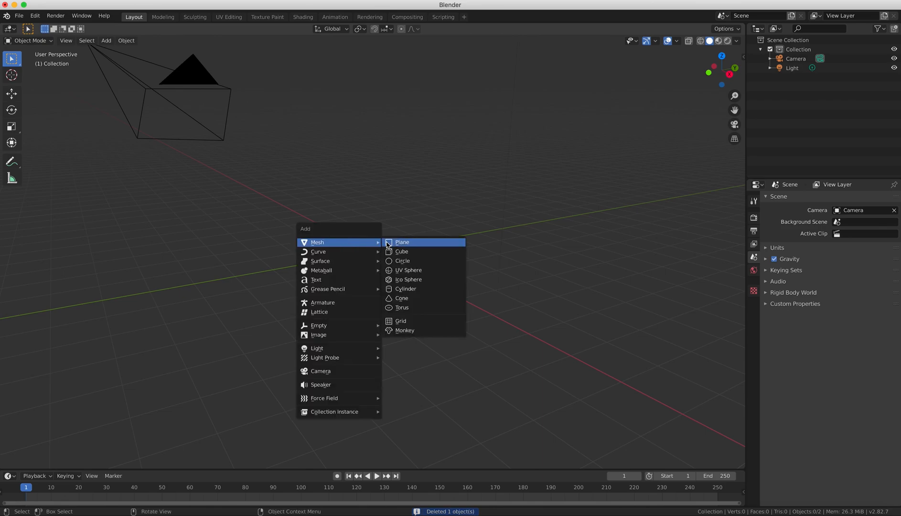
click(404, 251)
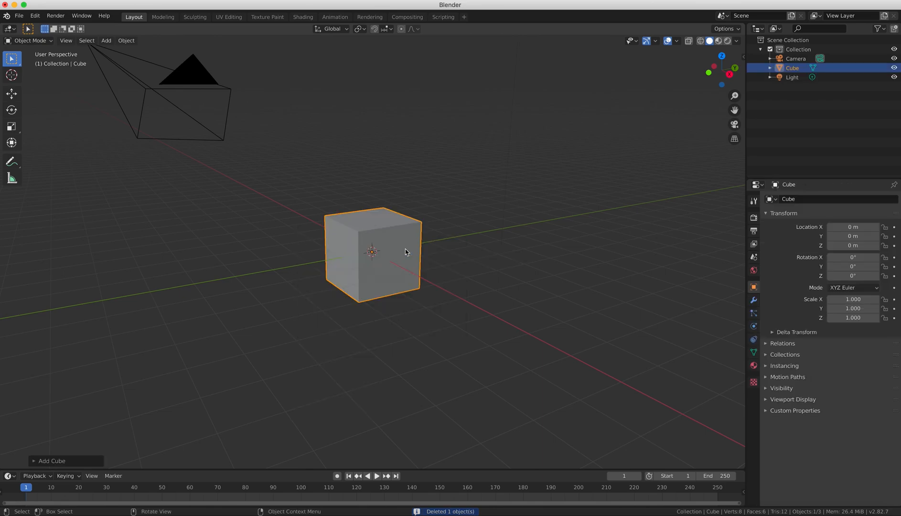
- Enter Edit Mode and extrude the new cube's side face outward along the X axis
key(Tab)
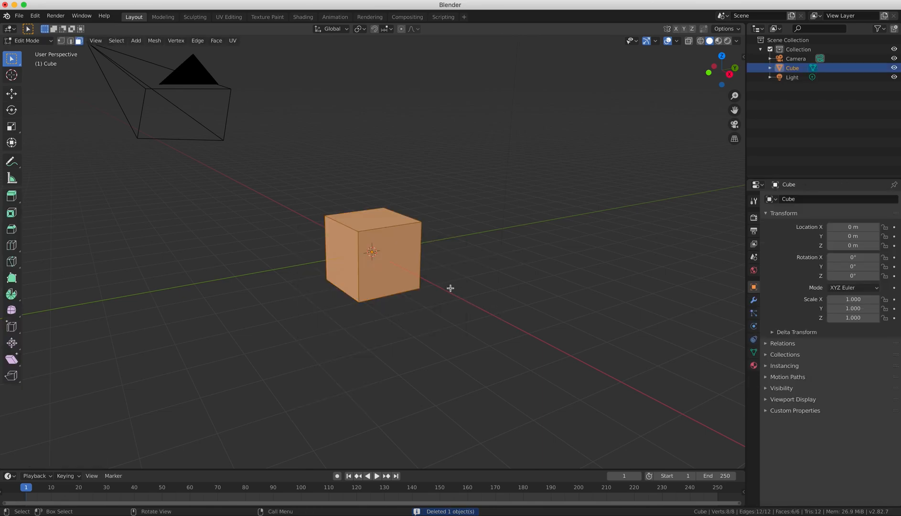
click(404, 277)
key(e)
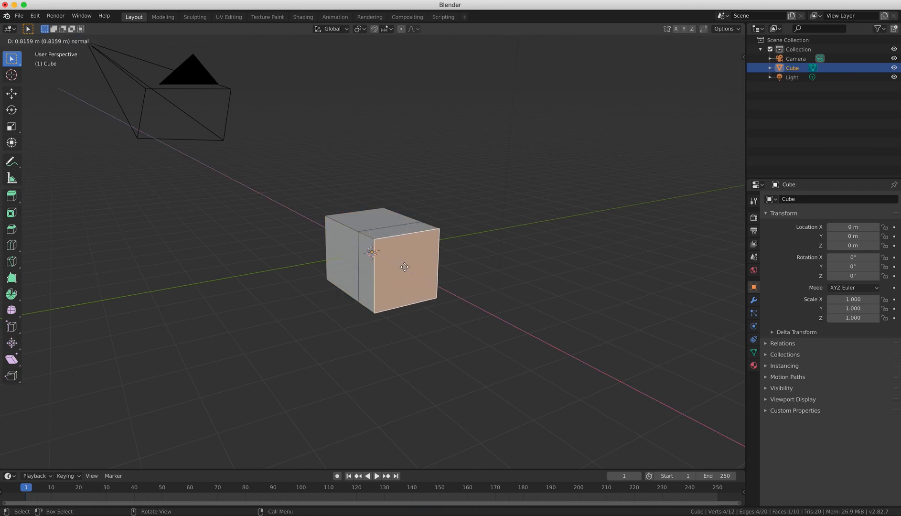
click(426, 278)
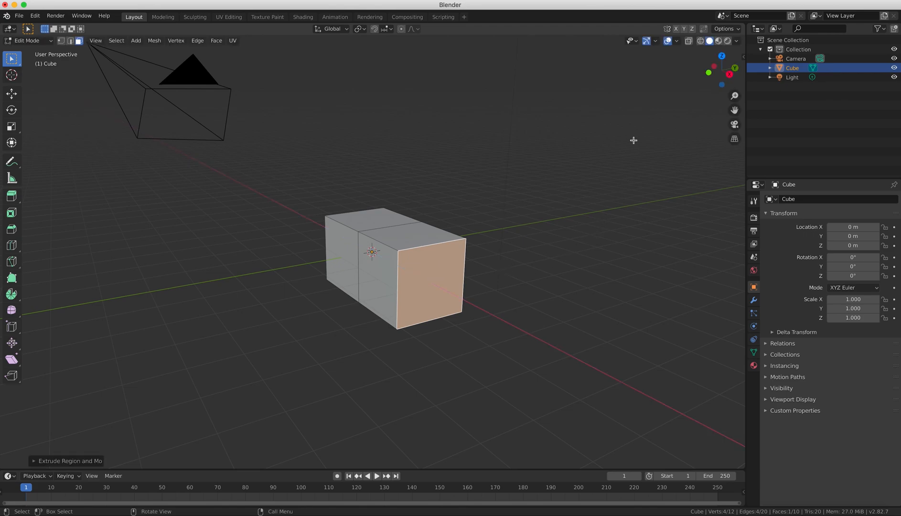
- Clear the selection, switch the viewport to wireframe shading and select various faces of the see-through box one at a time
key(alt+a)
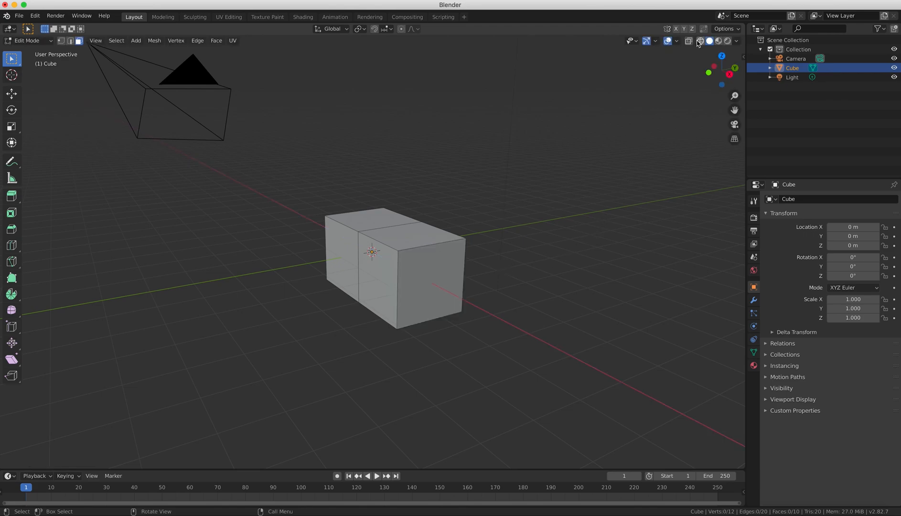
click(700, 41)
middle_drag(579, 191, 408, 292)
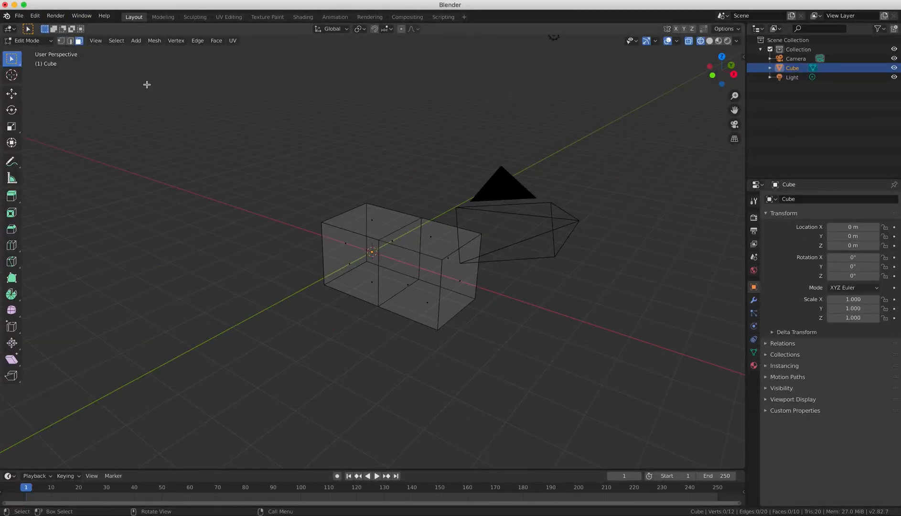
click(392, 263)
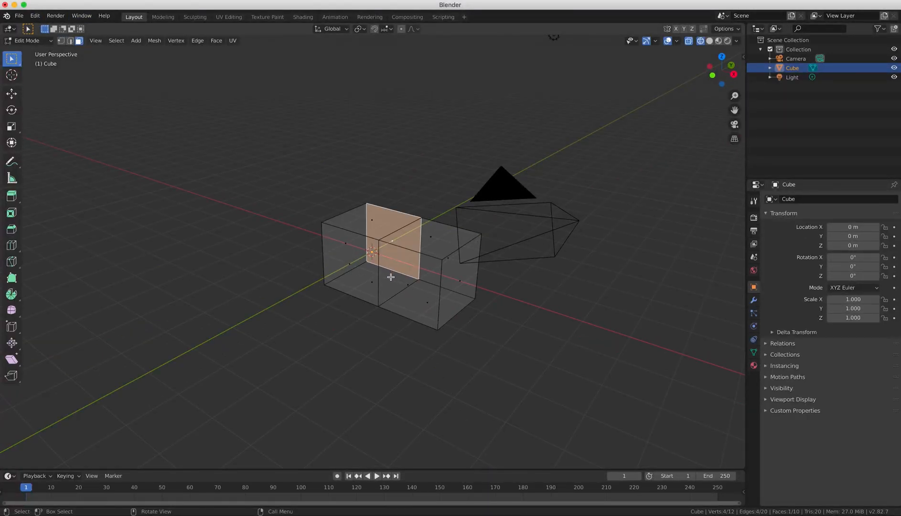
click(391, 277)
click(403, 266)
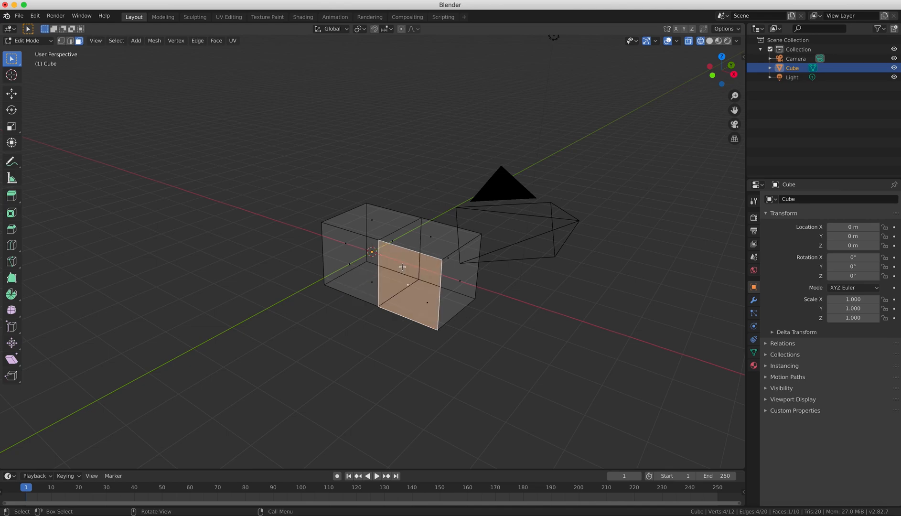
click(409, 234)
click(345, 264)
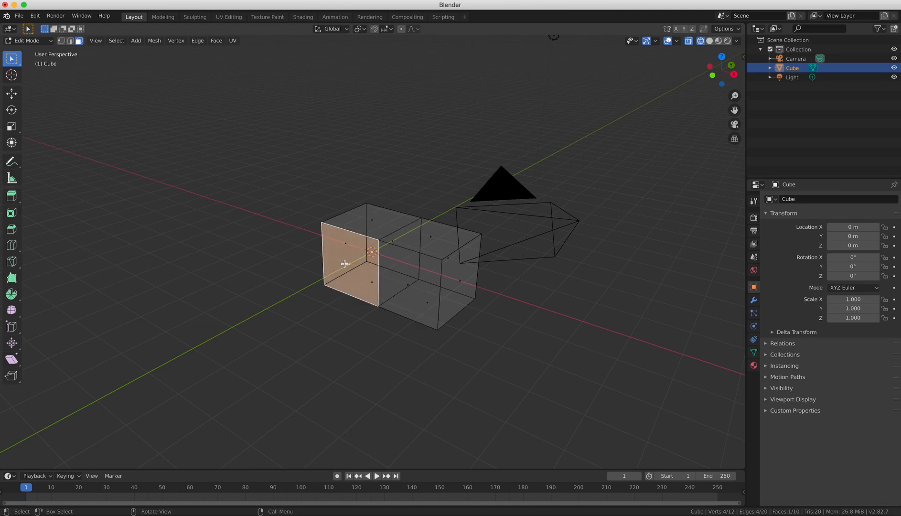
click(457, 283)
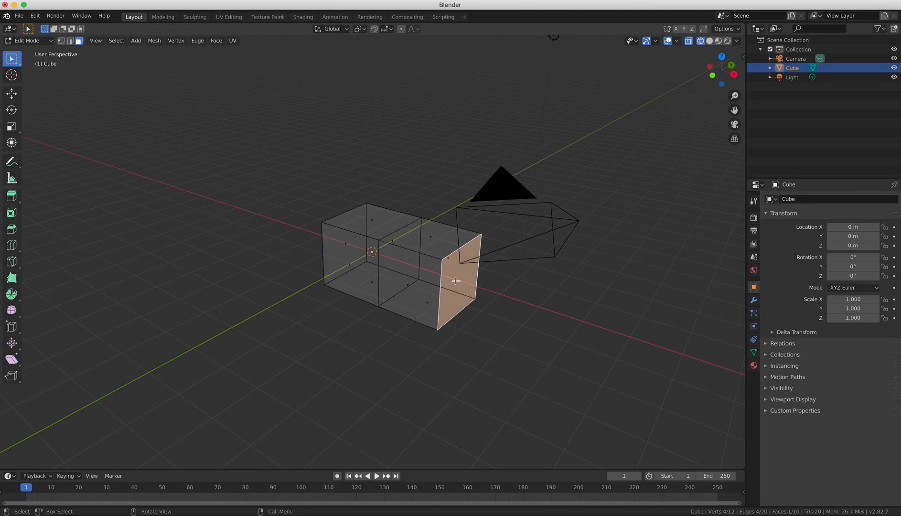
click(437, 242)
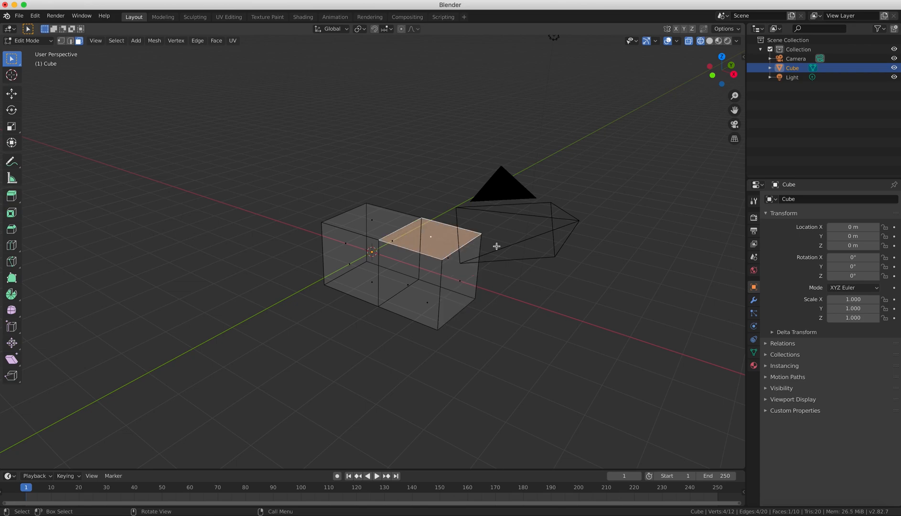
- Preview the box in solid and Material Preview shading, clear the selection and return to solid shading
click(711, 43)
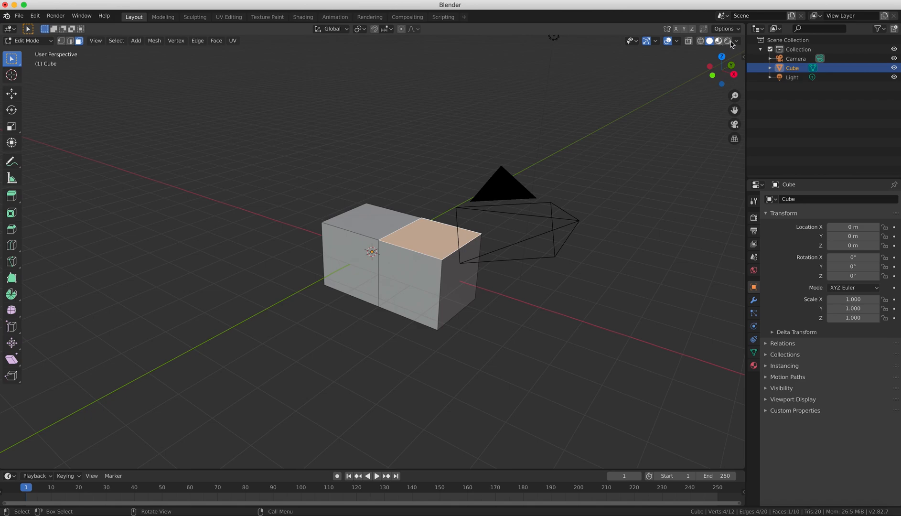
click(718, 41)
click(551, 143)
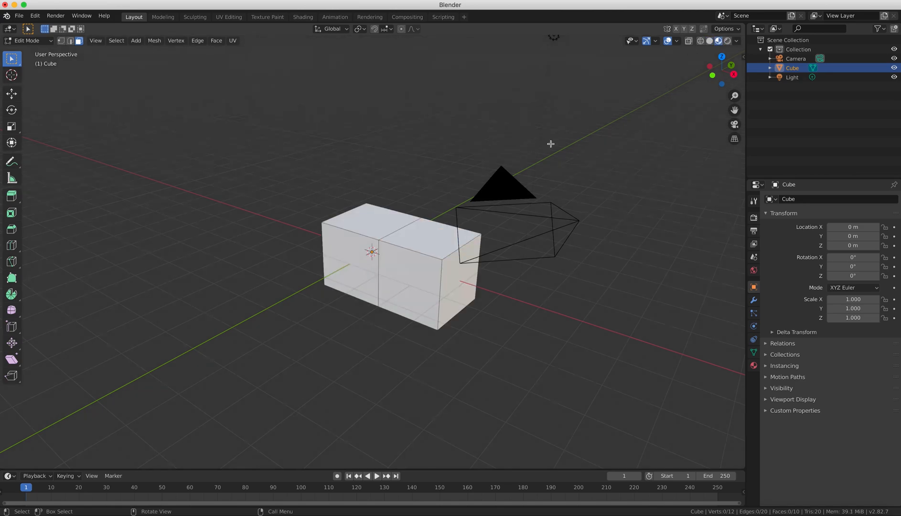
click(709, 41)
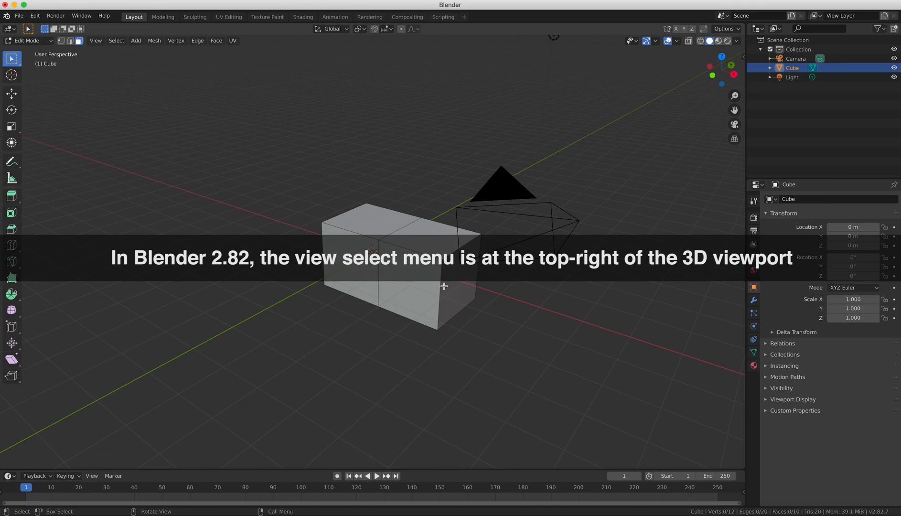
- Extrude the end face of the box further along the X axis to add a third section
mouse_move(443, 285)
middle_down()
mouse_move(418, 274)
mouse_move(445, 280)
middle_up()
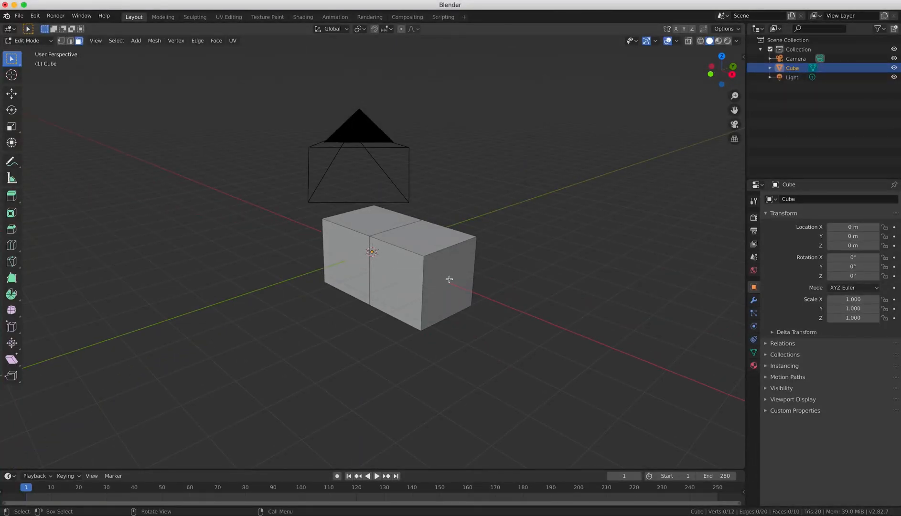
click(449, 279)
key(e)
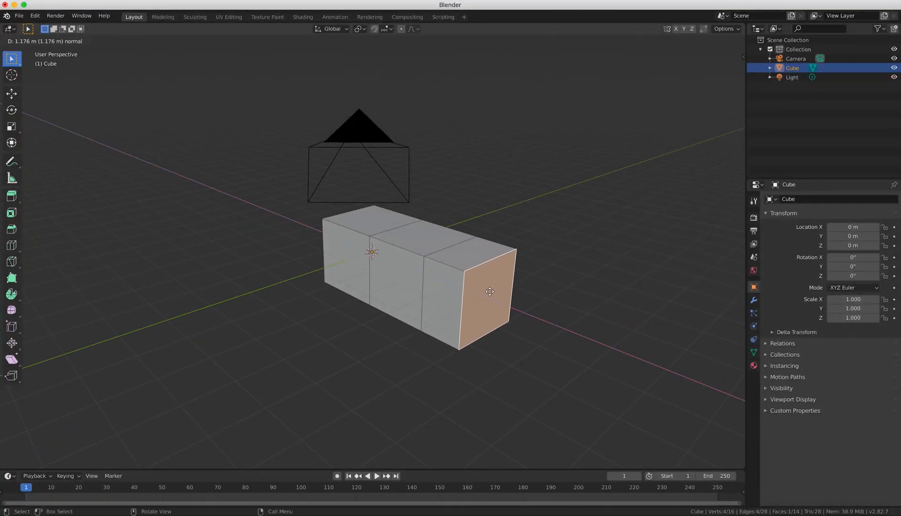
click(511, 288)
- Select all three top faces of the box together
click(486, 260)
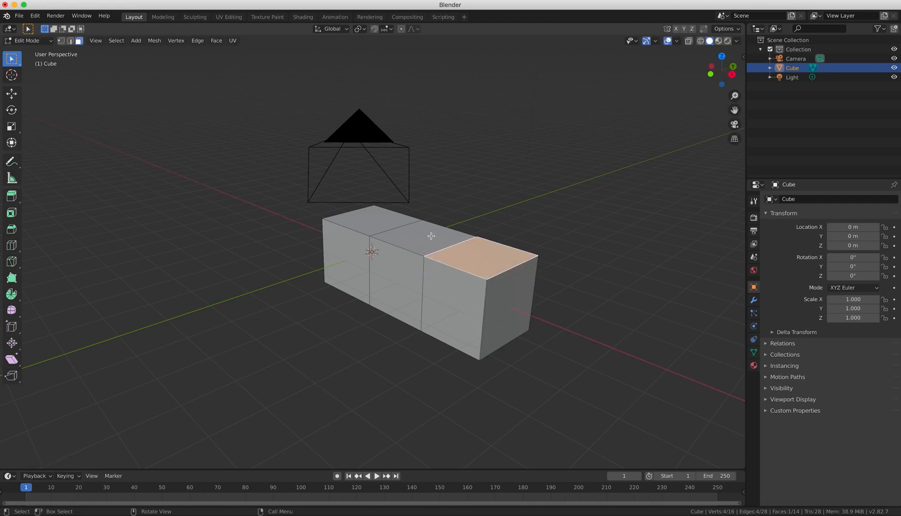
shift+click(417, 229)
shift+click(366, 223)
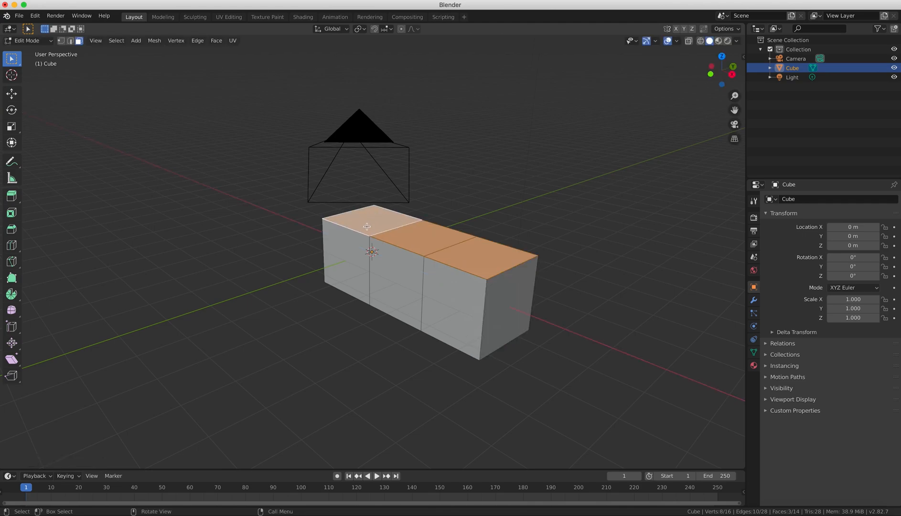
- Select the three faces along the box's long front side and extrude them outward twice, the second time about 1.91 m
click(366, 247)
shift+click(456, 292)
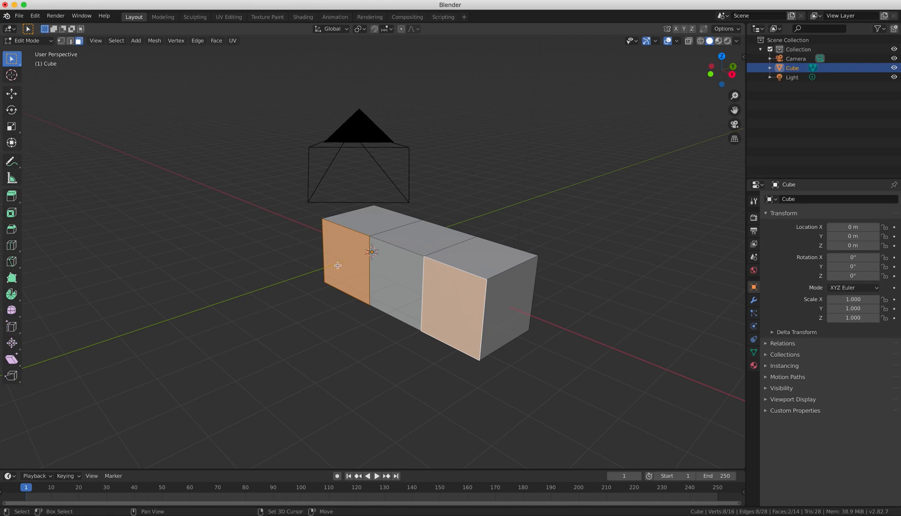
shift+click(384, 272)
middle_drag(384, 272, 429, 284)
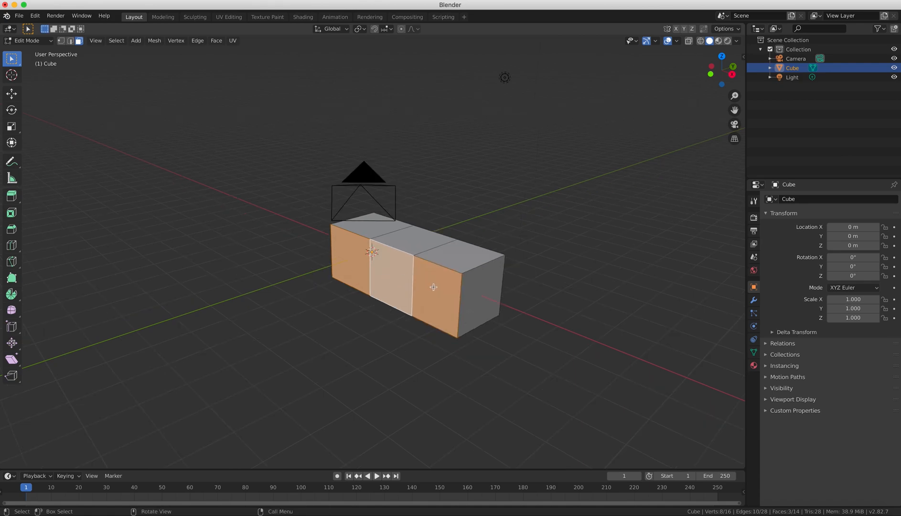
key(e)
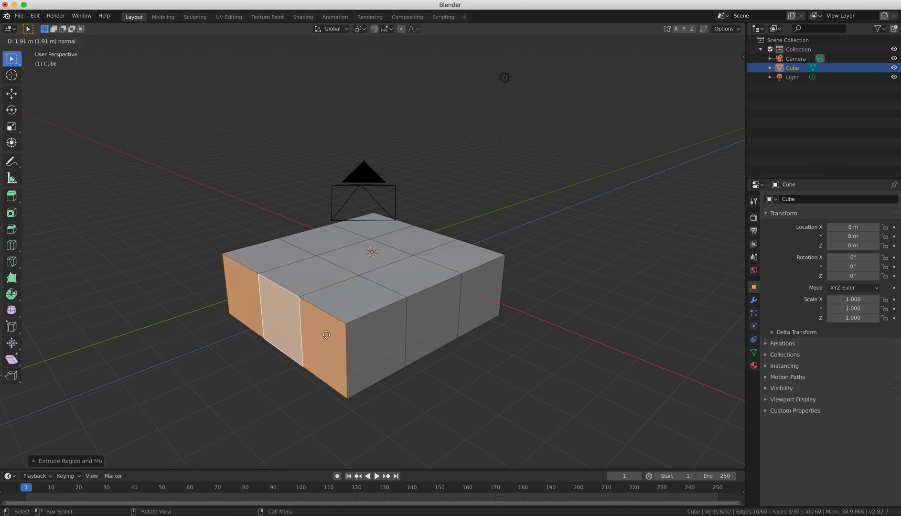
click(326, 335)
- Switch to the top orthographic view, select the faces of the three-by-three grid one by one, and view the block's underside
middle_drag(327, 222, 440, 297)
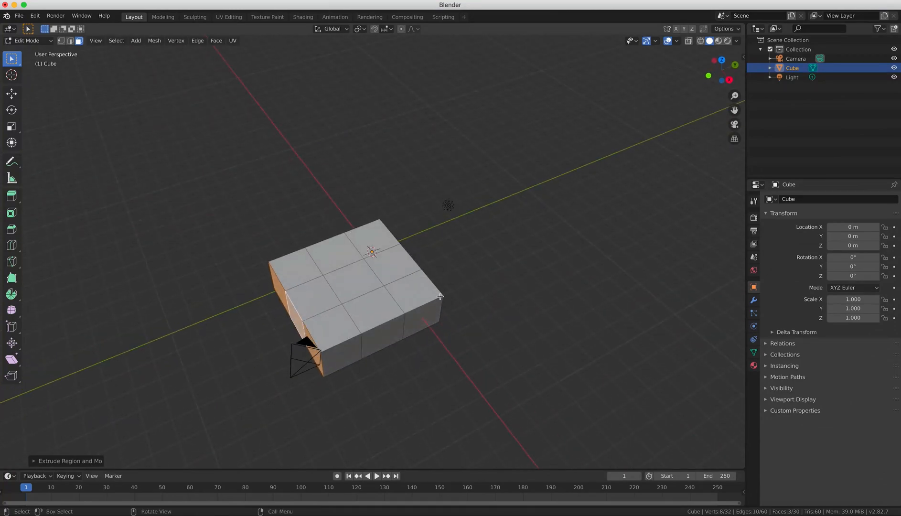
key(KP_7)
click(385, 257)
click(405, 256)
click(457, 263)
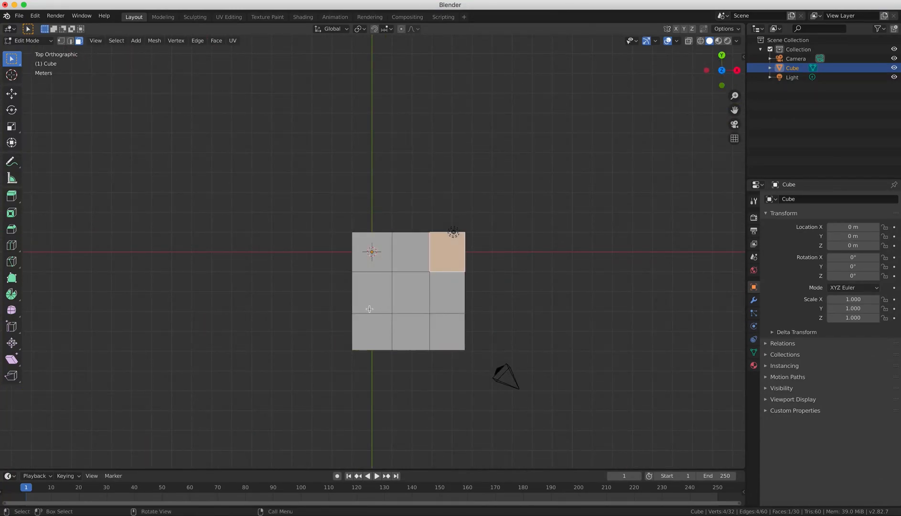
click(369, 299)
click(409, 298)
click(447, 292)
click(368, 329)
click(402, 333)
click(449, 335)
middle_drag(504, 307, 334, 171)
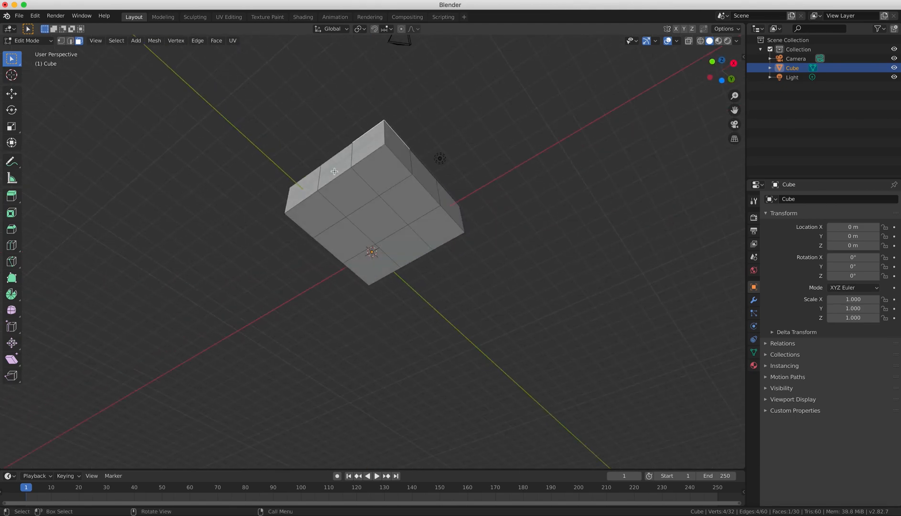
- Select the four corner faces on the block's underside and extrude them downward in several sections to form four legs
click(318, 214)
shift+click(382, 173)
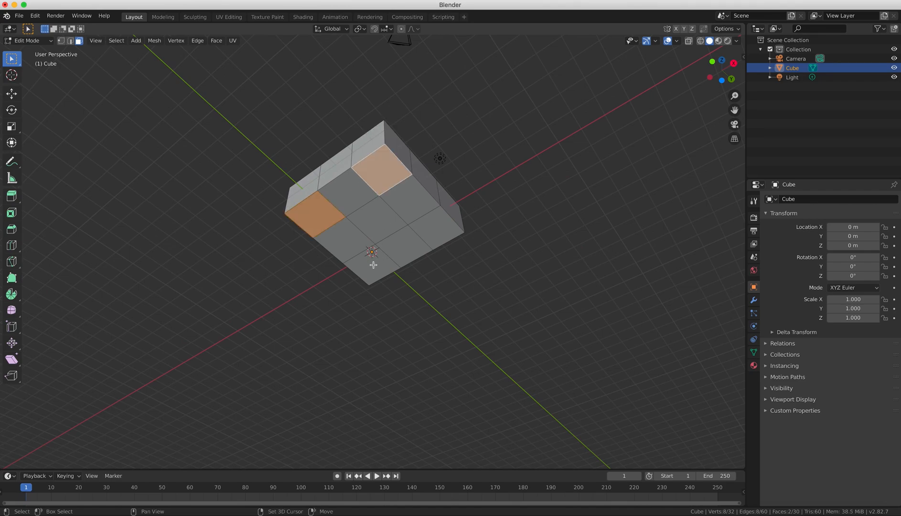
shift+click(373, 264)
shift+click(444, 229)
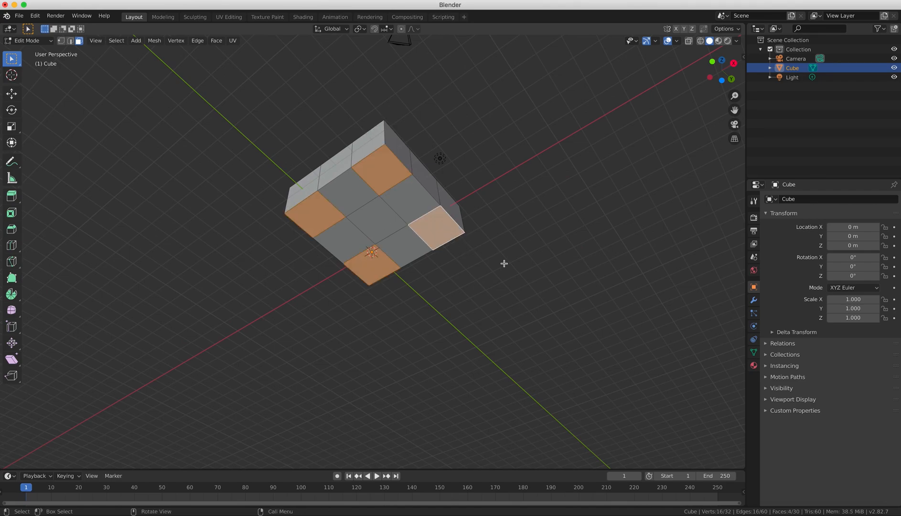
middle_drag(506, 277, 445, 266)
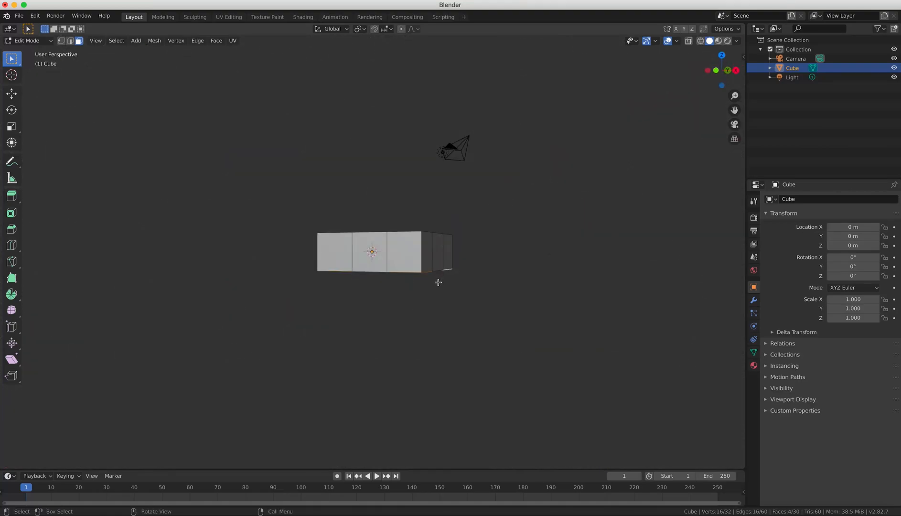
key(e)
click(431, 336)
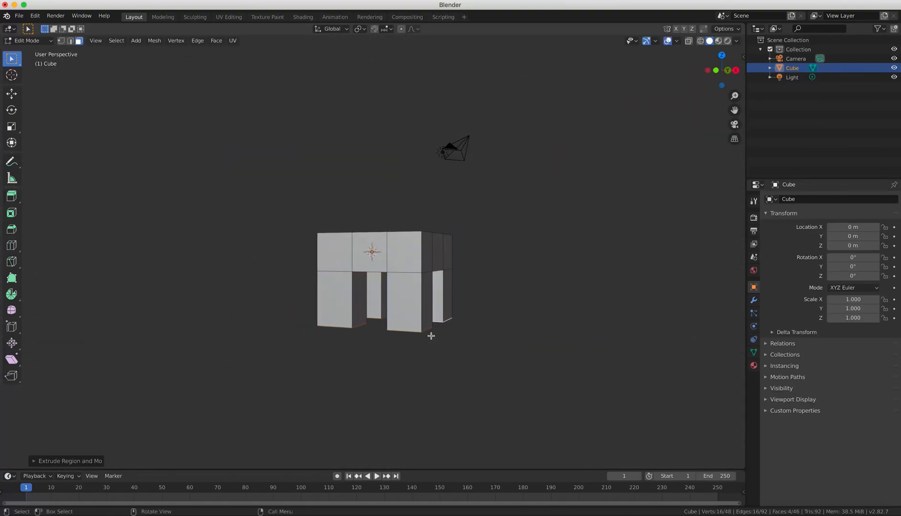
key(e)
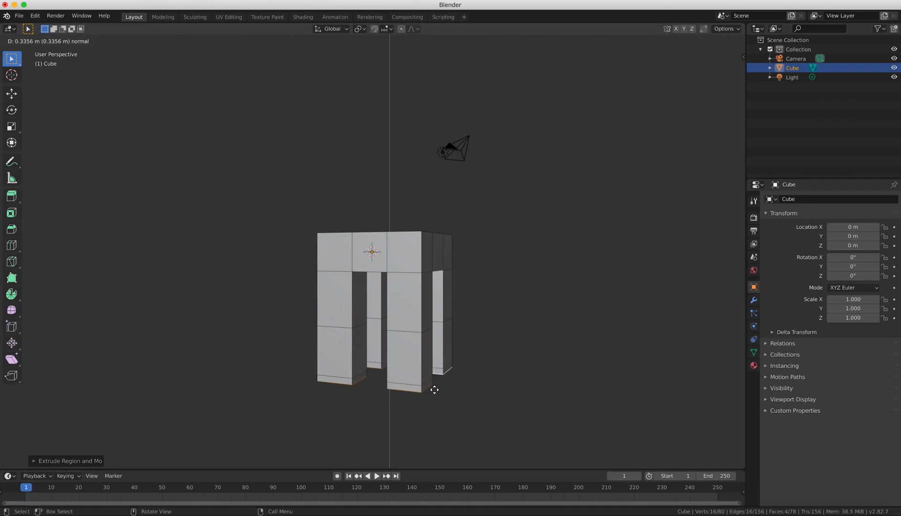
click(578, 397)
- Select the front face of the lowest section on all four legs and extrude them forward about 0.96 m as feet
middle_drag(577, 397, 352, 357)
click(368, 369)
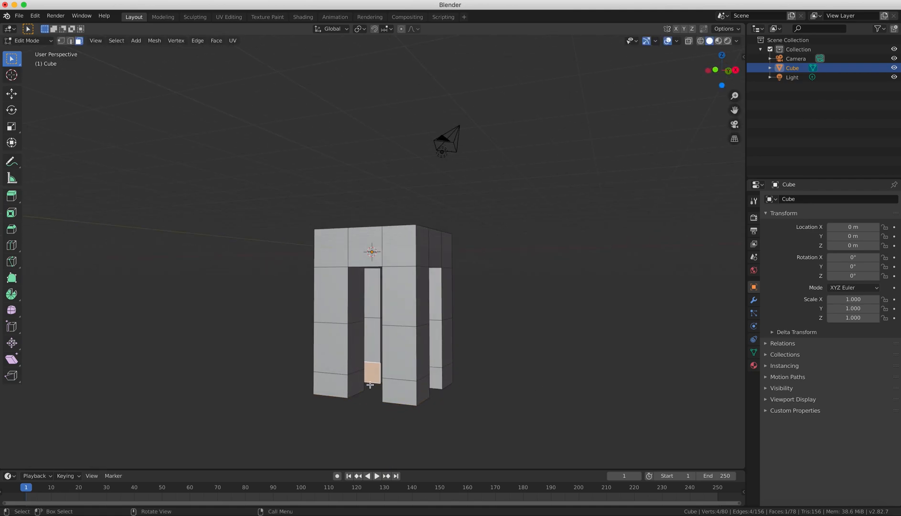
shift+click(335, 385)
shift+click(409, 398)
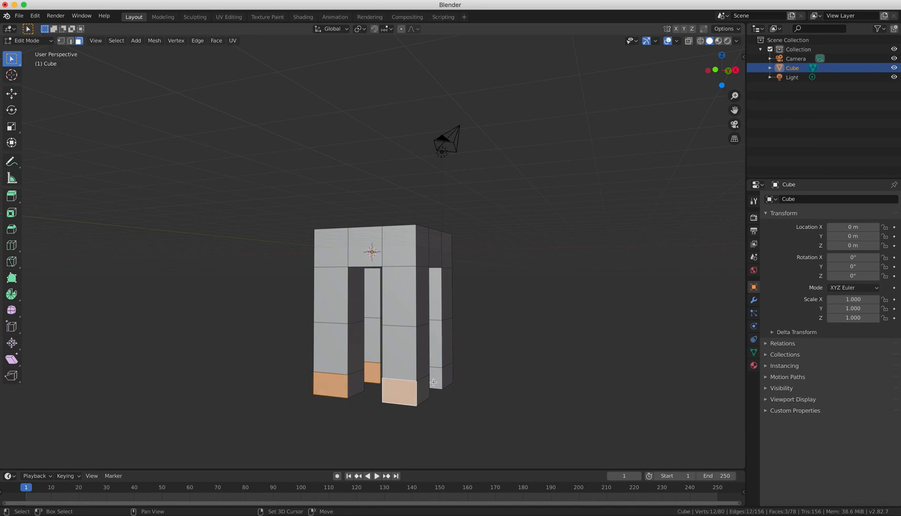
shift+click(438, 378)
middle_drag(458, 383, 391, 389)
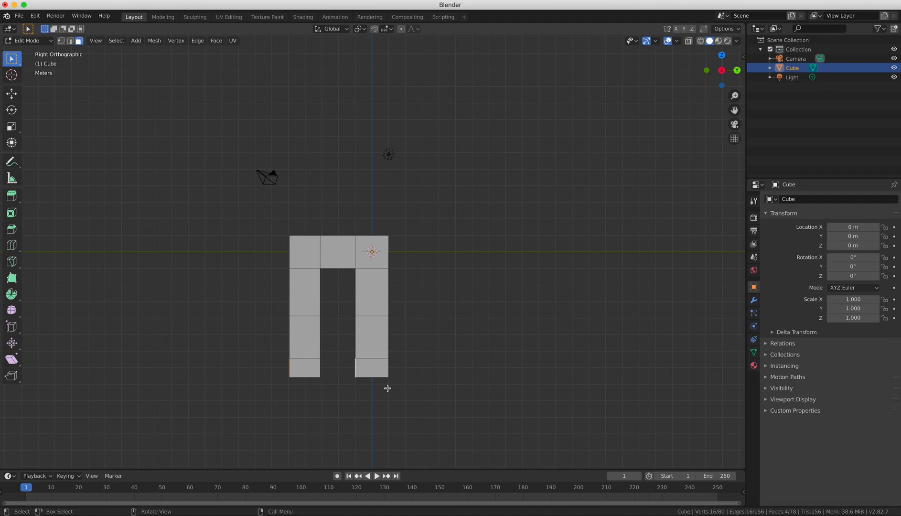
key(e)
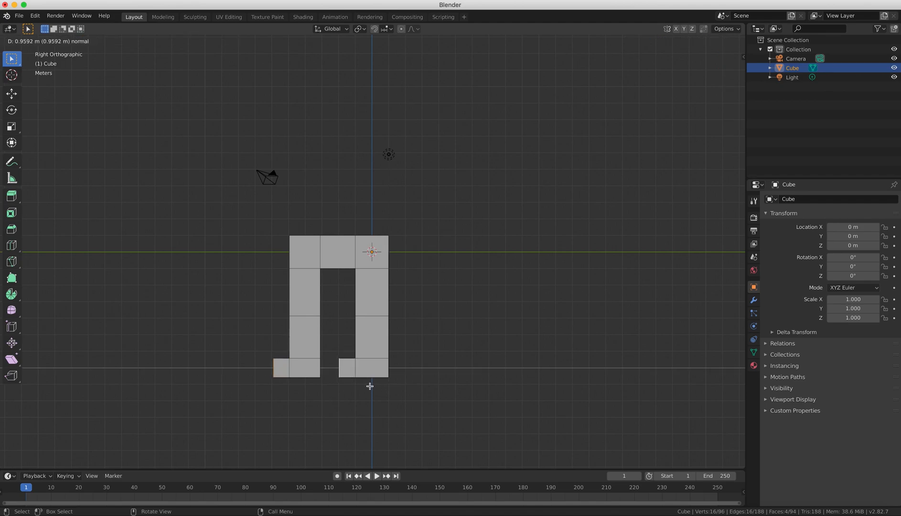
click(370, 386)
- Extrude the middle face of the front row on the body's top upward in three sections to form a neck and head
middle_drag(359, 158, 374, 198)
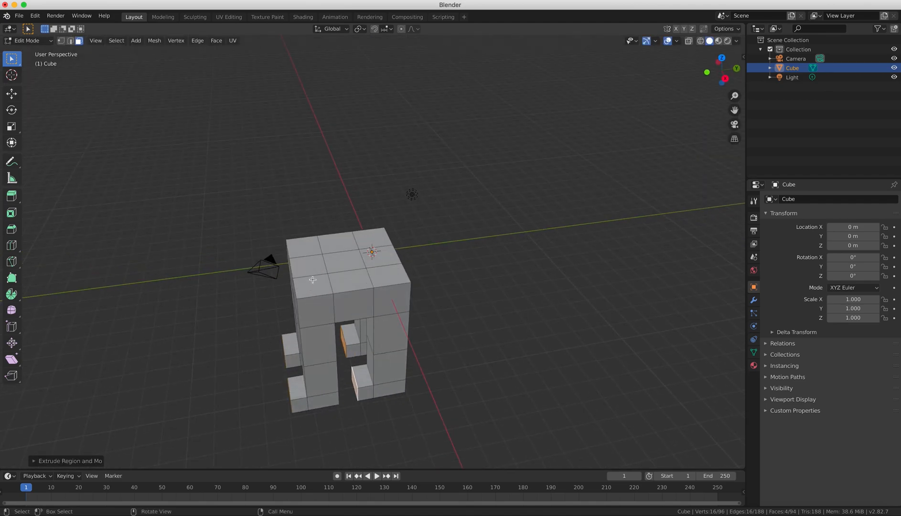
click(311, 265)
middle_drag(311, 265, 350, 252)
key(e)
click(346, 179)
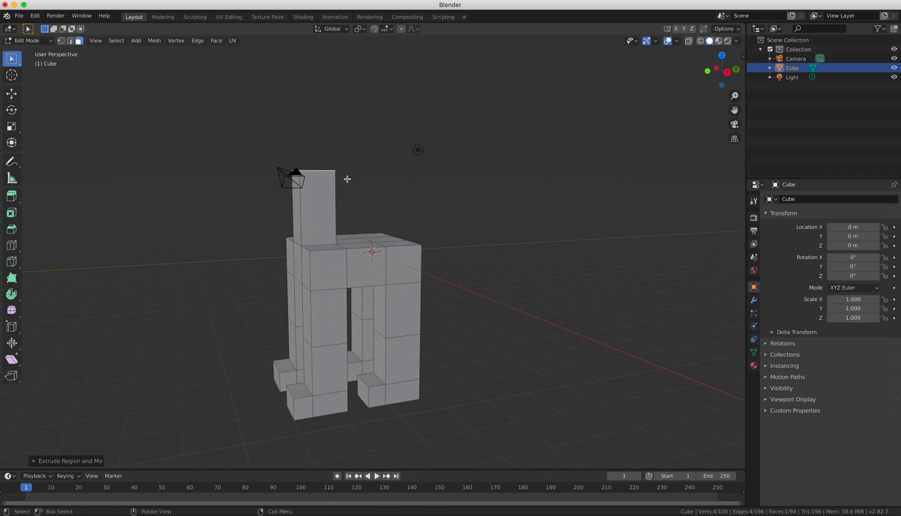
key(e)
click(342, 131)
key(e)
click(346, 111)
- Extrude the front face of the topmost neck section about 1.87 m as a snout, and extrude its top face upward
click(294, 115)
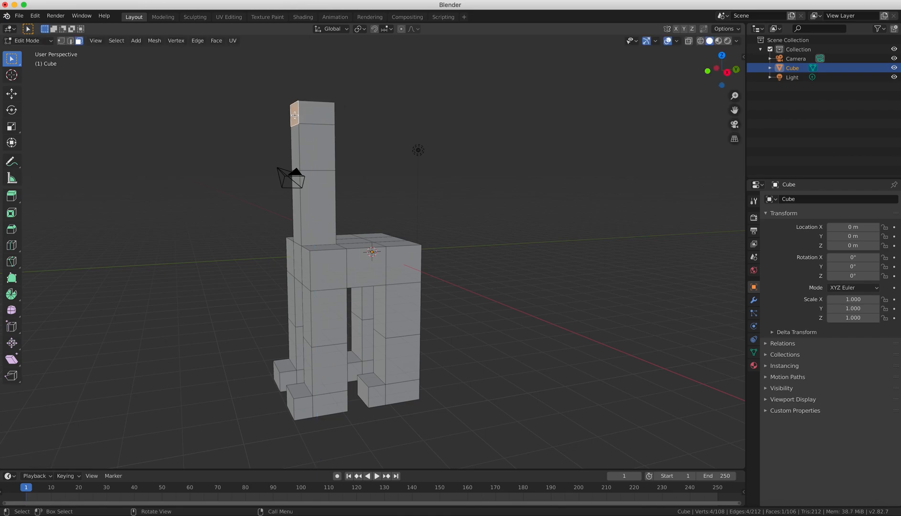
key(e)
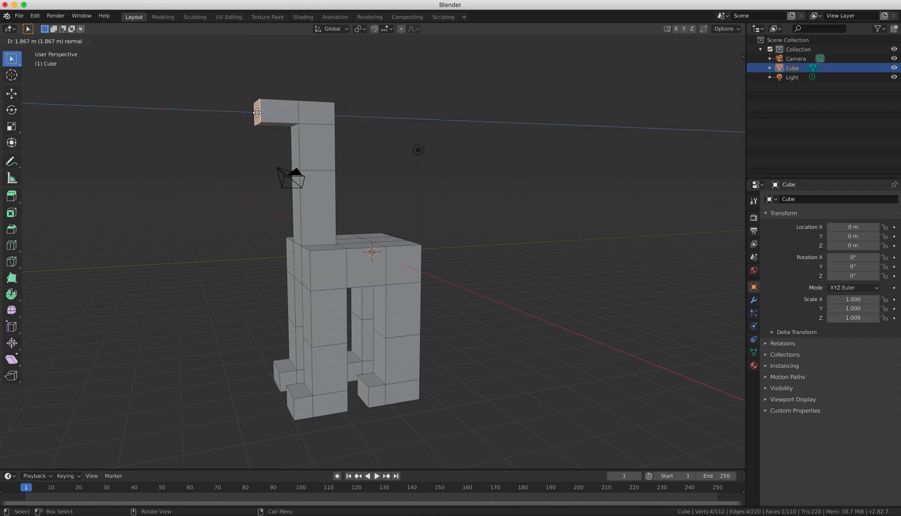
click(253, 113)
middle_drag(253, 113, 305, 149)
click(315, 179)
key(e)
click(314, 162)
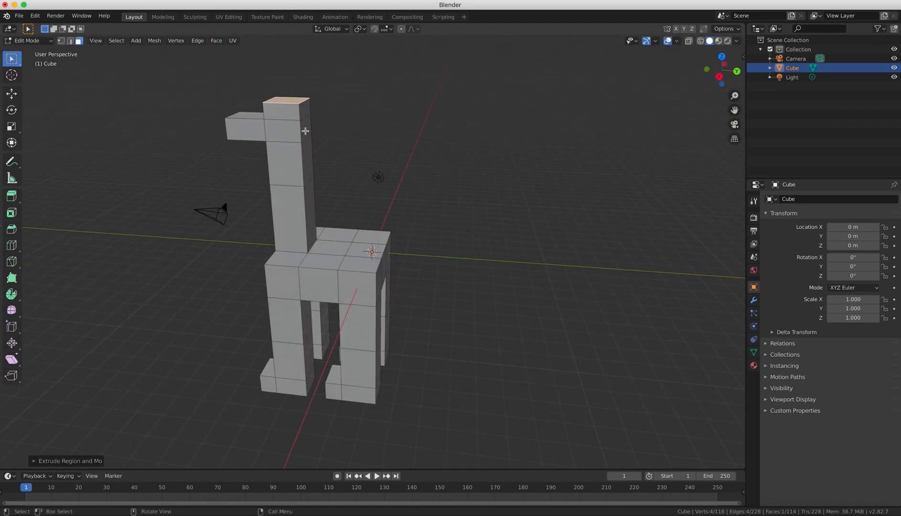
- Try extruding the rear face of the head backward, and undo that extrusion
click(305, 131)
key(e)
click(317, 133)
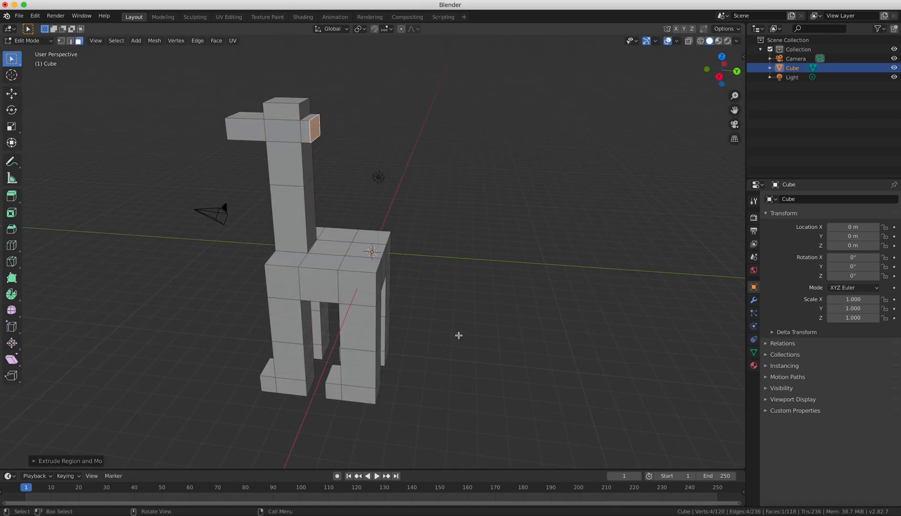
middle_drag(458, 335, 433, 328)
key(ctrl+z)
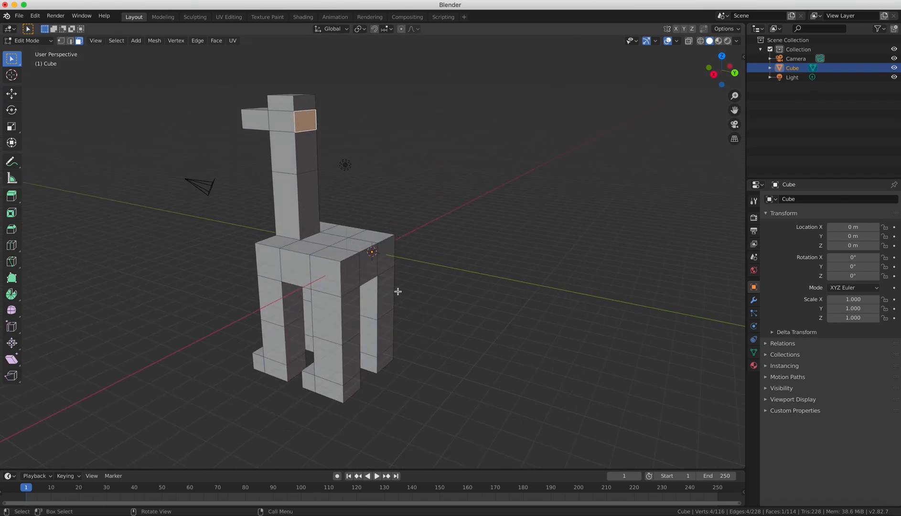
- Extrude the middle face on the body's rear side backward in two sections to form a tail
click(376, 270)
key(e)
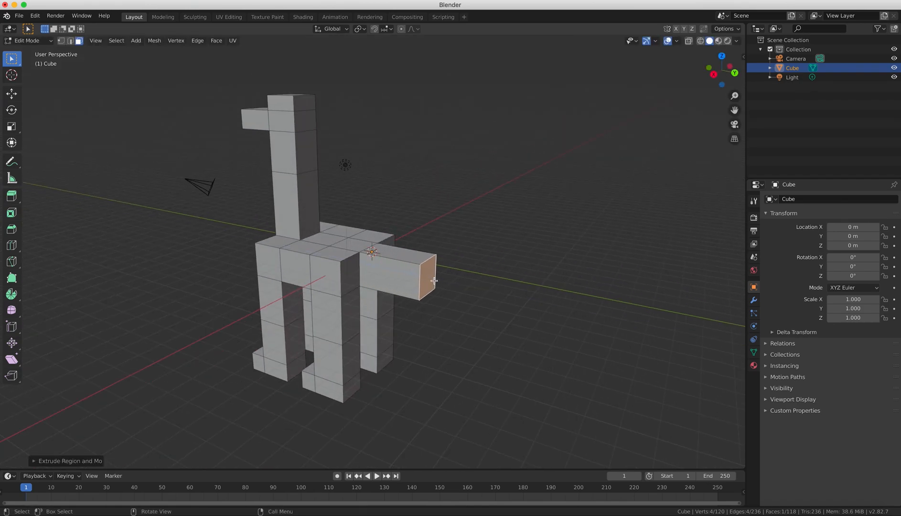
click(463, 291)
- Switch to edge selection and move the snout's upper front edge down along the Z axis so the snout slopes
middle_drag(452, 293, 382, 277)
middle_drag(463, 251, 445, 260)
click(71, 42)
click(289, 143)
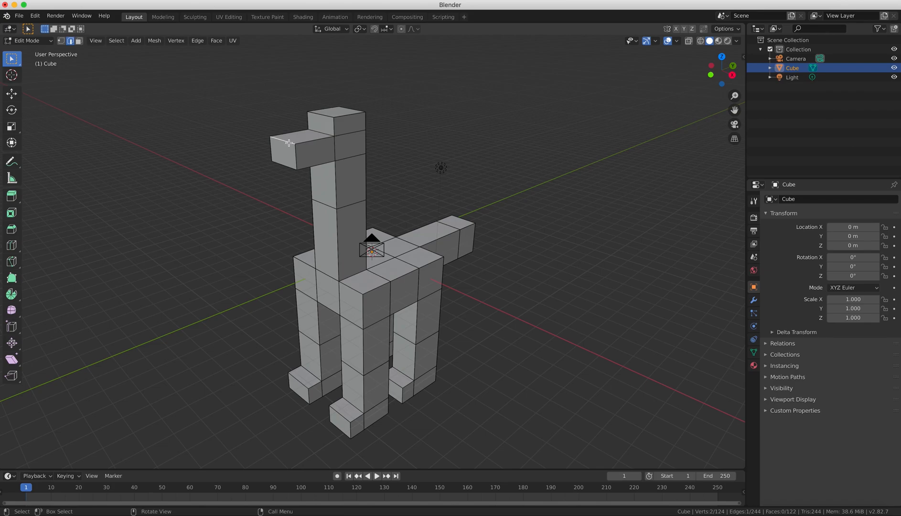
key(g)
key(z)
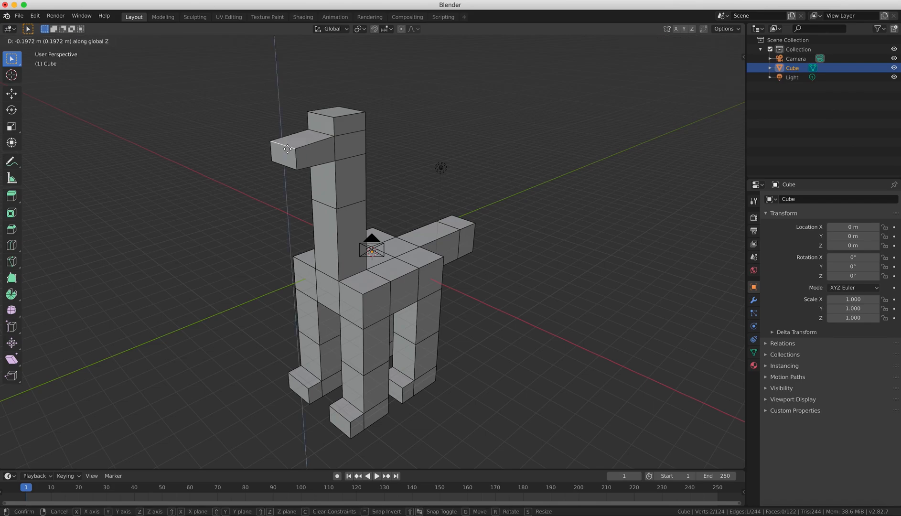
click(287, 160)
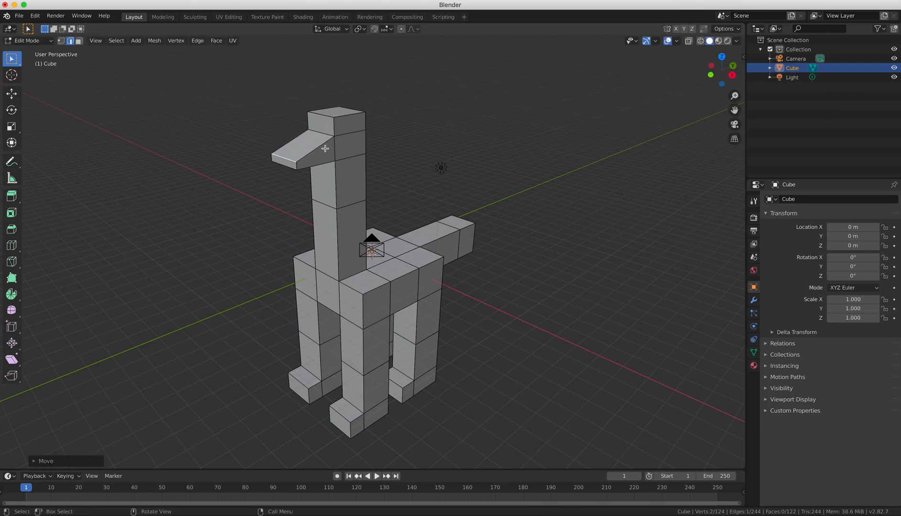
- Move the front edge on top of the head down along the Z axis to slope the forehead
click(325, 116)
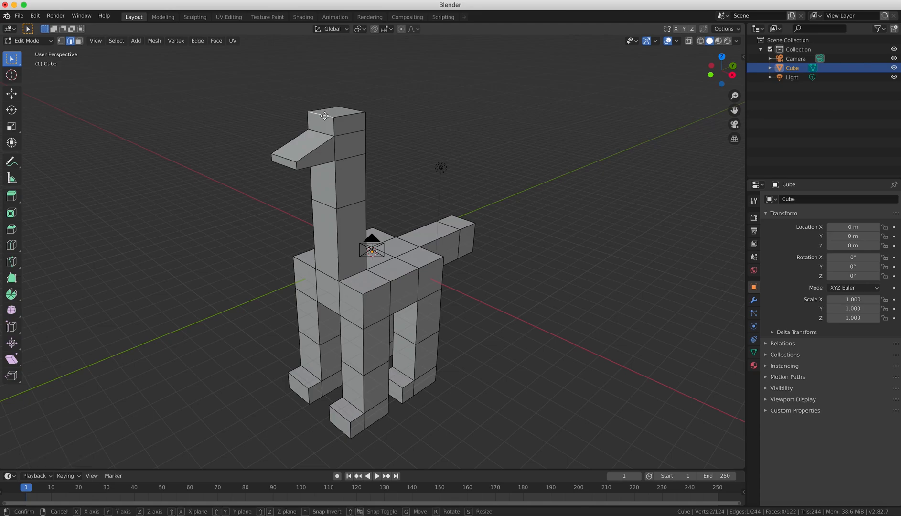
key(g)
key(z)
click(351, 130)
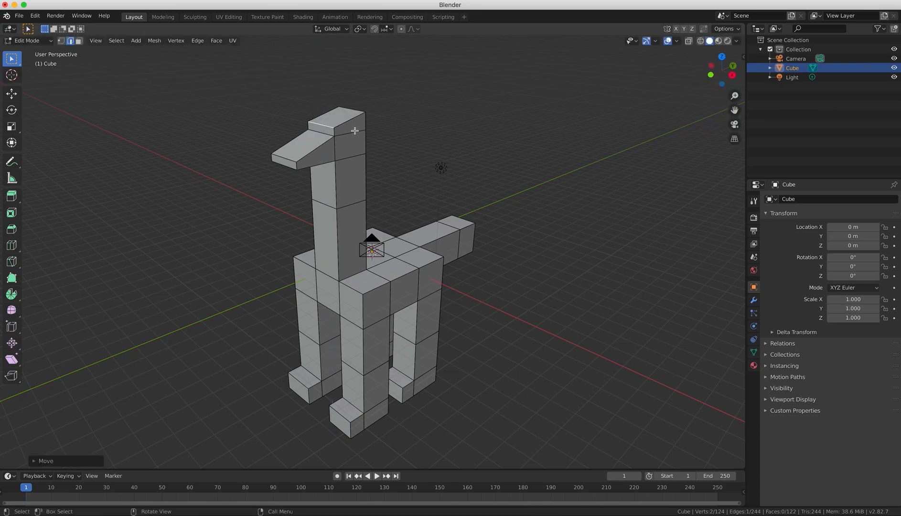
- Select the two outer top edges at the body's front and move them down along Z and back along Y
middle_drag(351, 130, 312, 111)
middle_drag(312, 204, 375, 265)
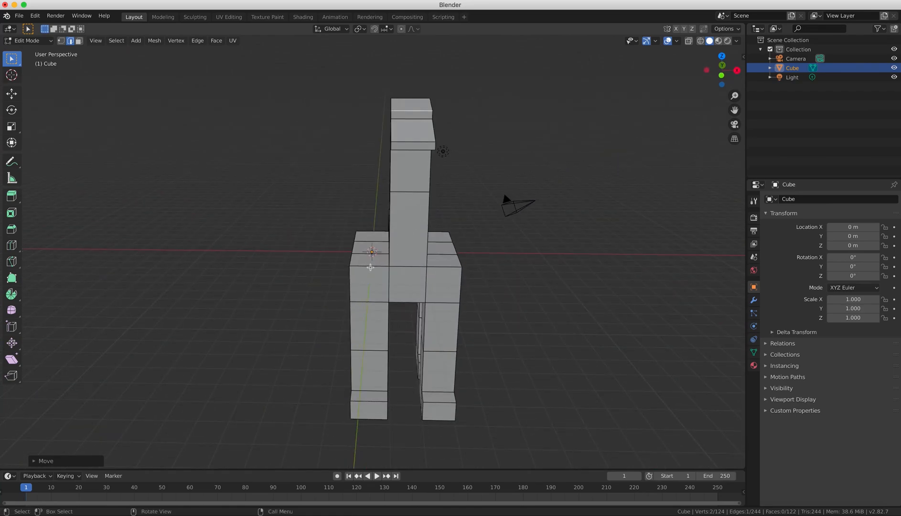
click(370, 267)
shift+click(438, 267)
middle_drag(436, 266, 533, 261)
key(g)
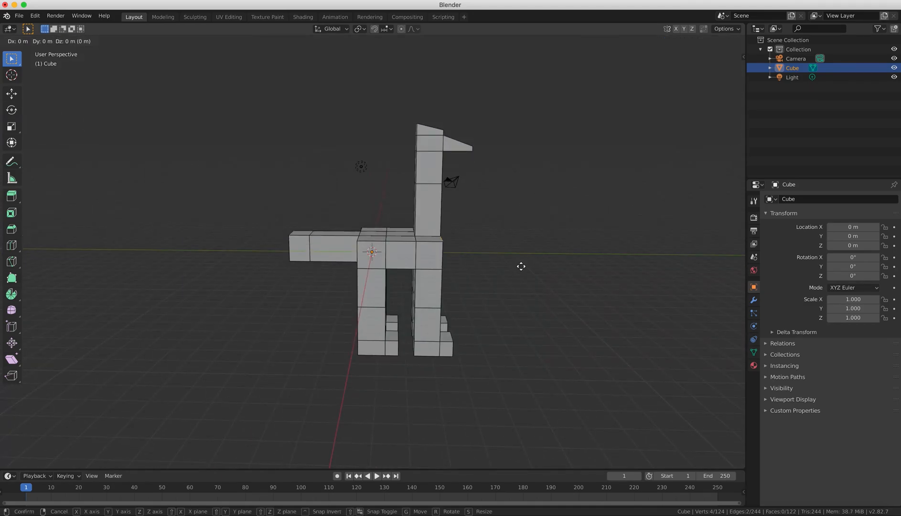
key(z)
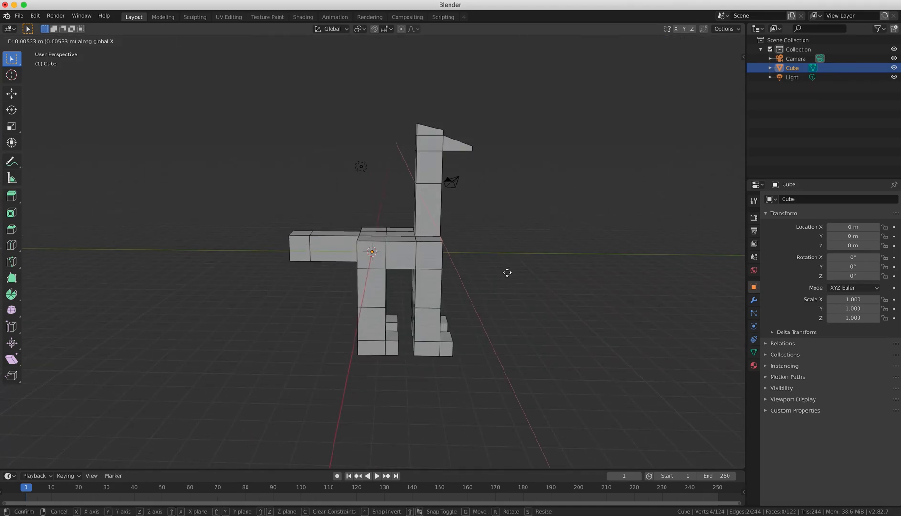
click(495, 278)
key(g)
key(x)
key(y)
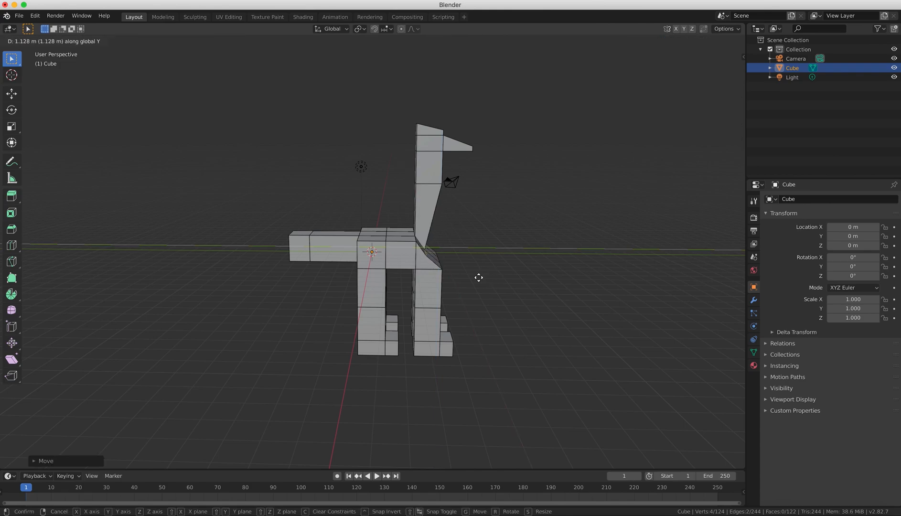
click(487, 277)
- Narrow the front edge on top of the head by scaling it to about 0.7
middle_drag(371, 244, 456, 171)
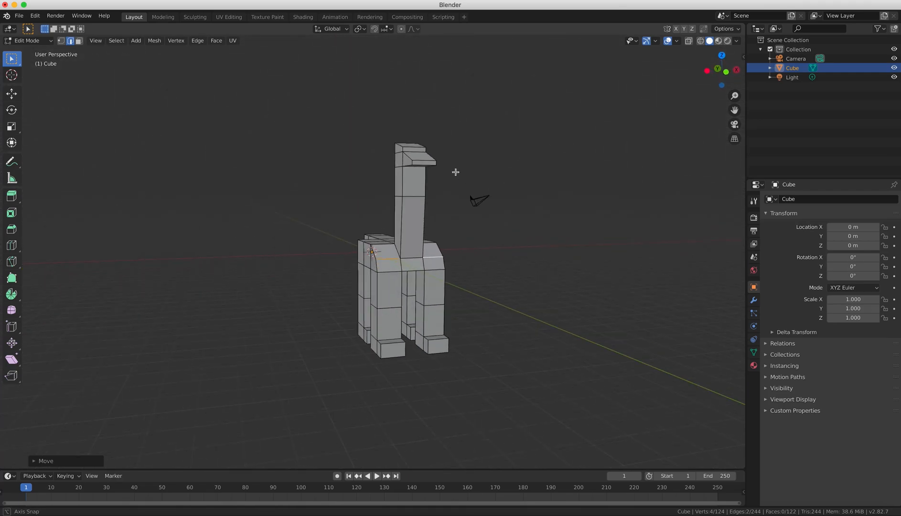
scroll(456, 171, up, 5)
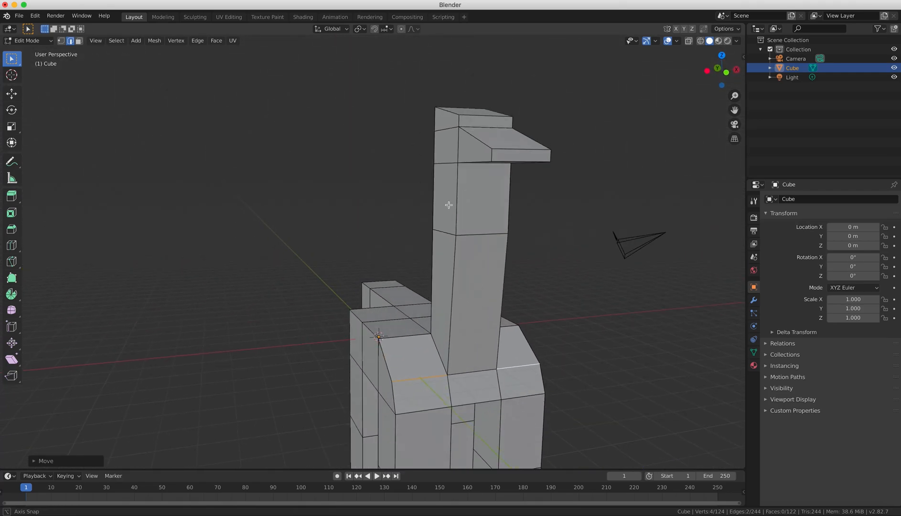
middle_drag(449, 203, 422, 183)
click(412, 146)
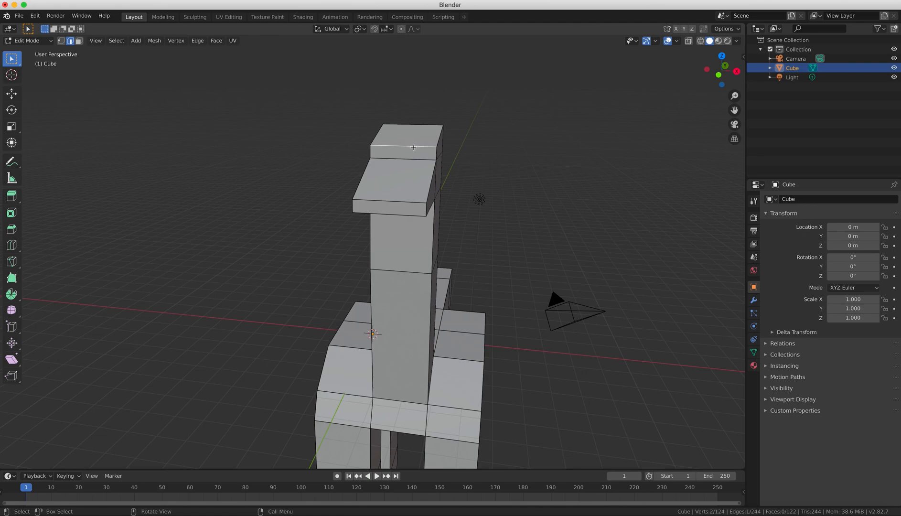
key(s)
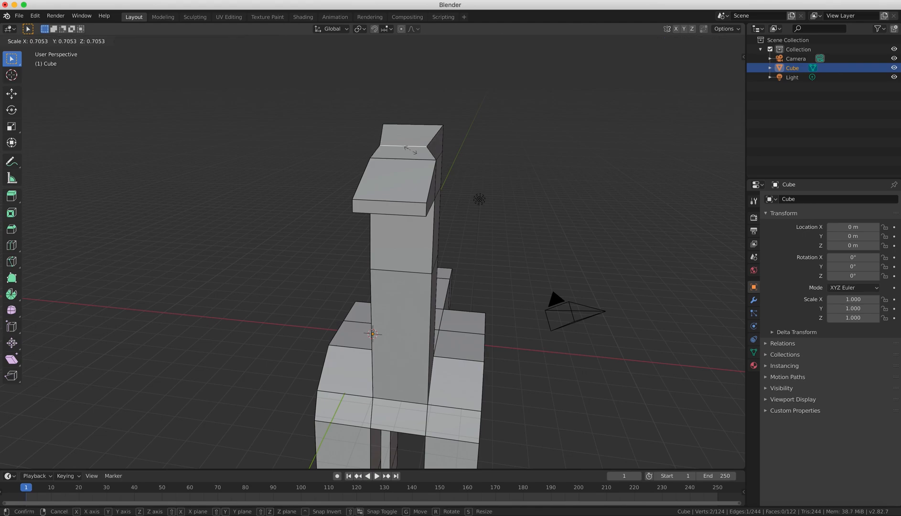
click(411, 150)
- Scale down the snout's upper front edge, and scale its lower front edge to about 0.48
click(414, 203)
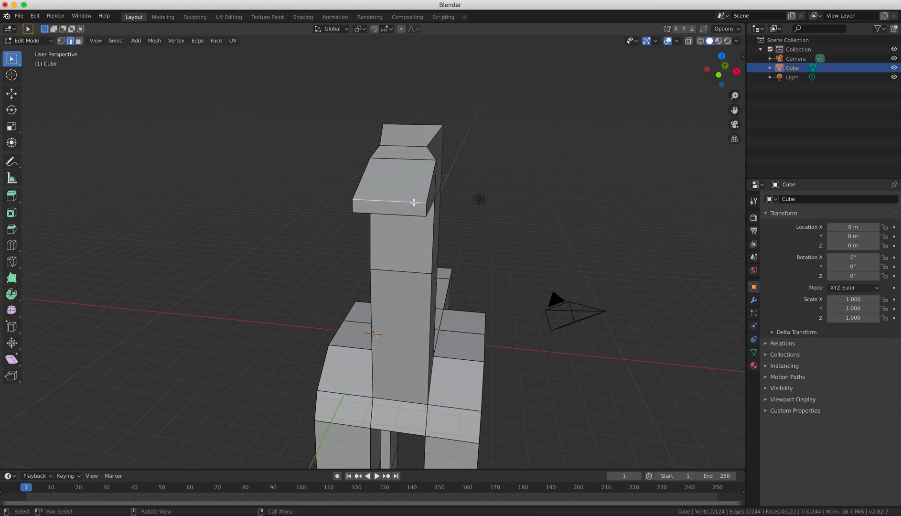
key(s)
click(404, 209)
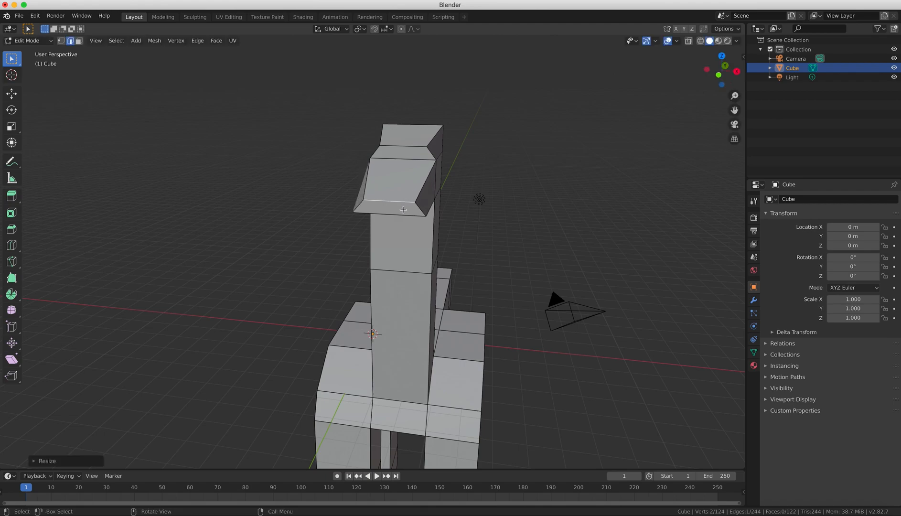
click(404, 216)
key(s)
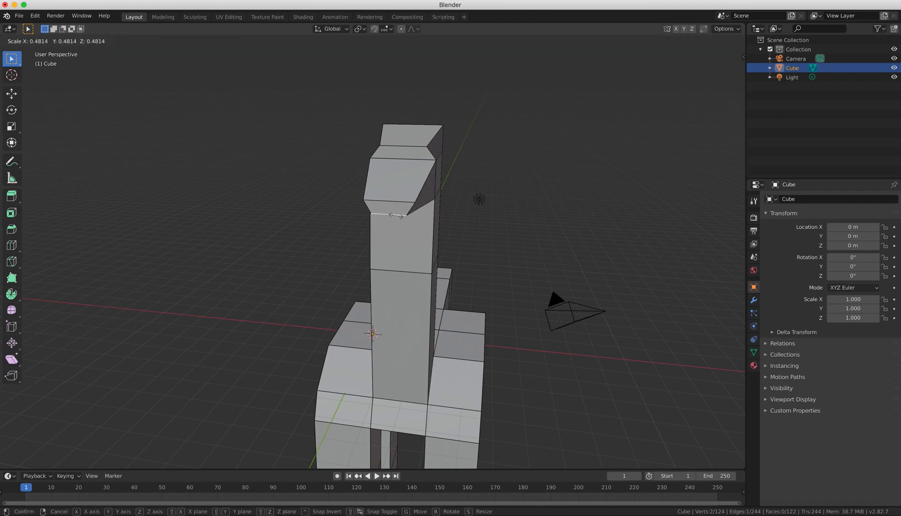
click(395, 216)
- Widen the rear edge on top of the head by scaling it to about 1.2
middle_drag(461, 215, 301, 211)
click(269, 115)
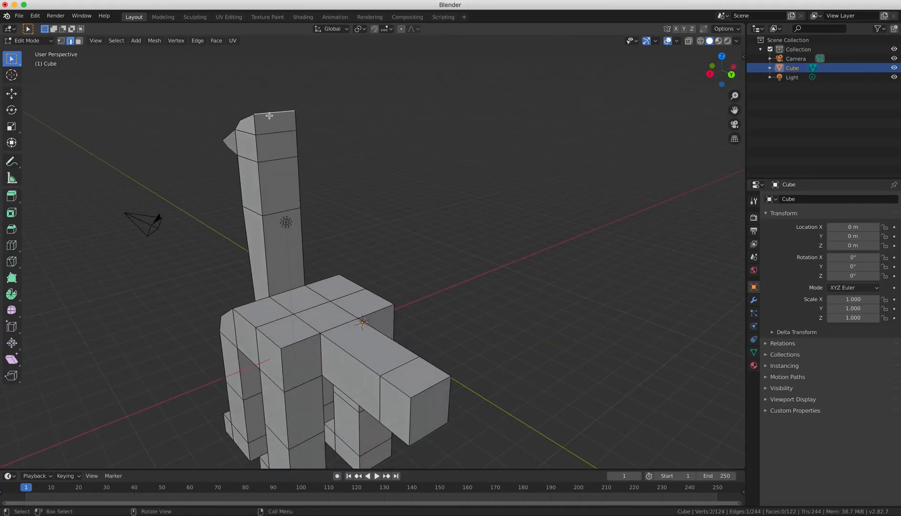
key(s)
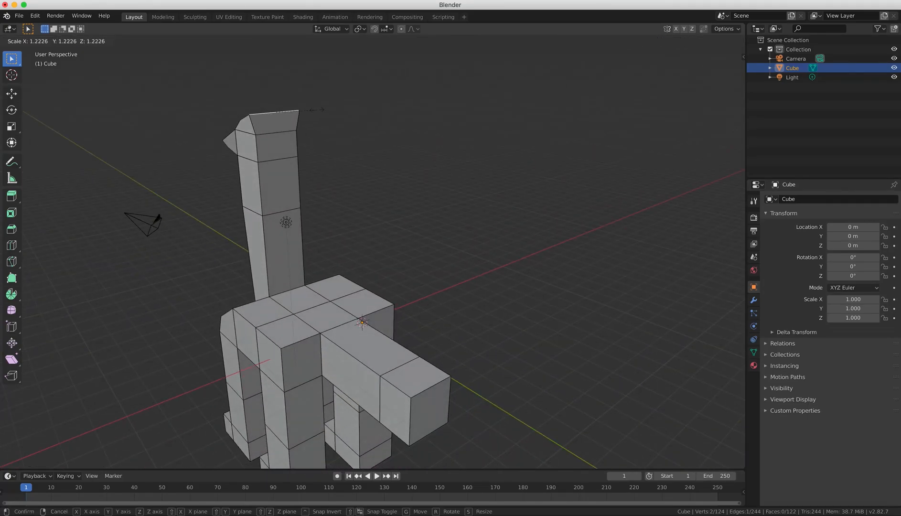
click(318, 109)
- Scale the tail tip's upper edge to about 0.65 and move it down along the Z axis, close to the tip's lower edge
middle_drag(295, 168, 758, 430)
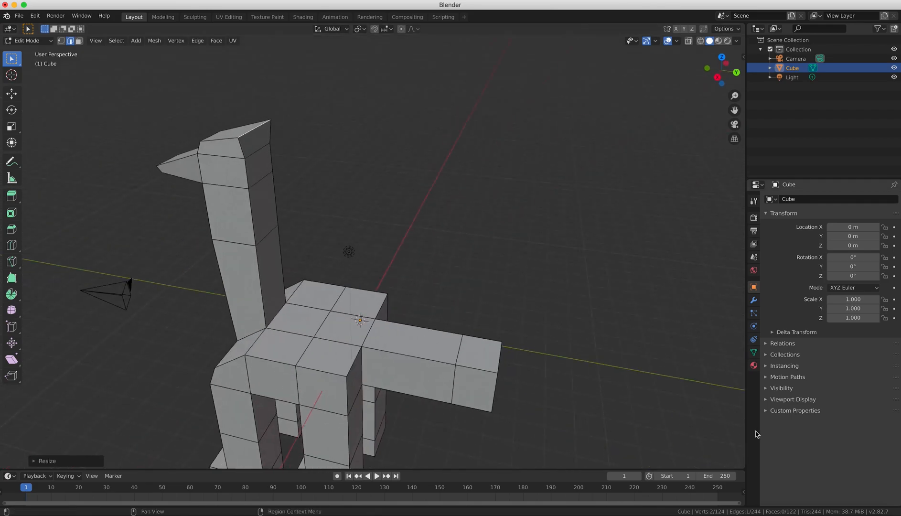
middle_drag(484, 311, 422, 377)
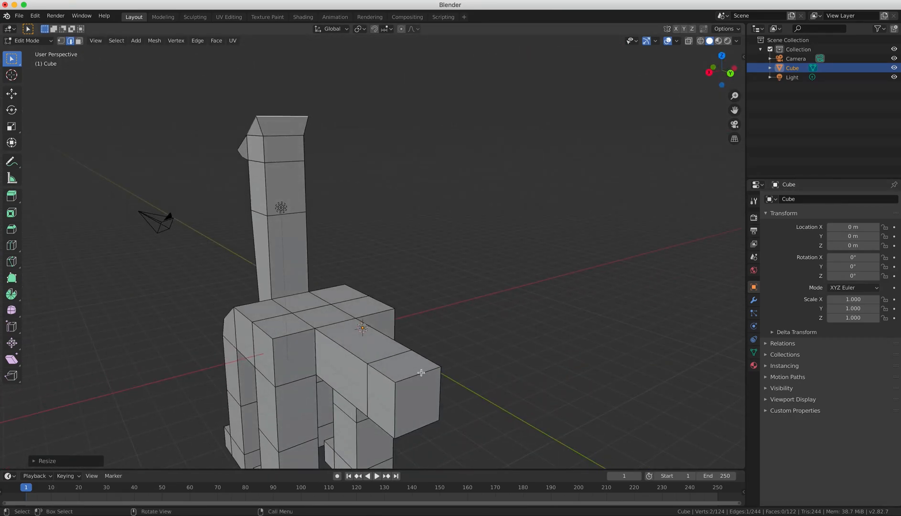
key(s)
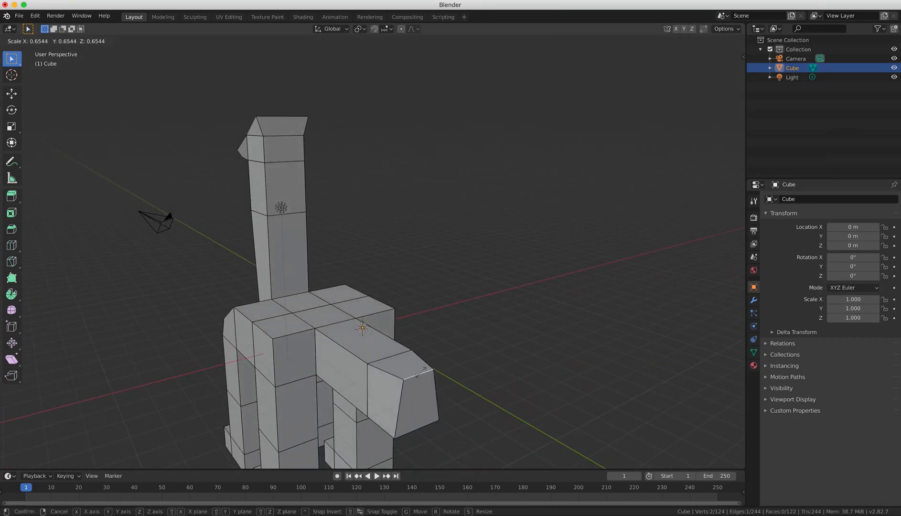
click(420, 372)
key(g)
key(z)
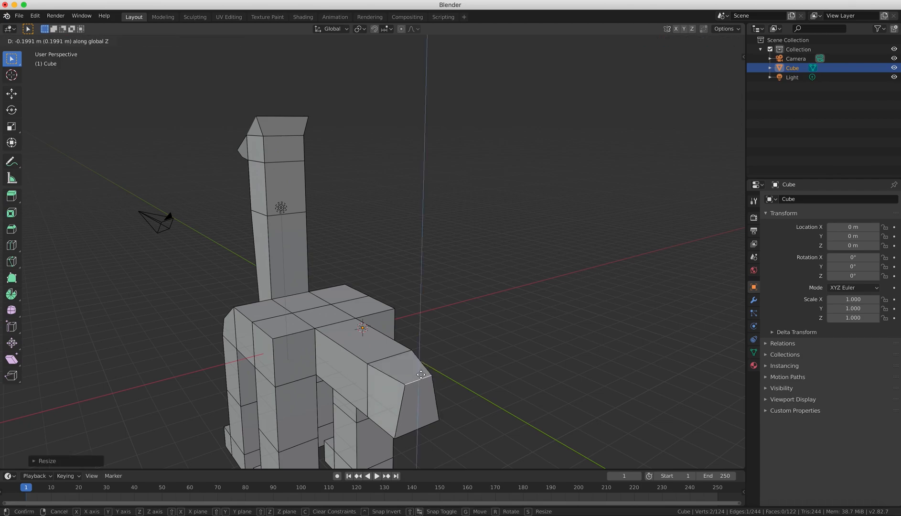
click(414, 443)
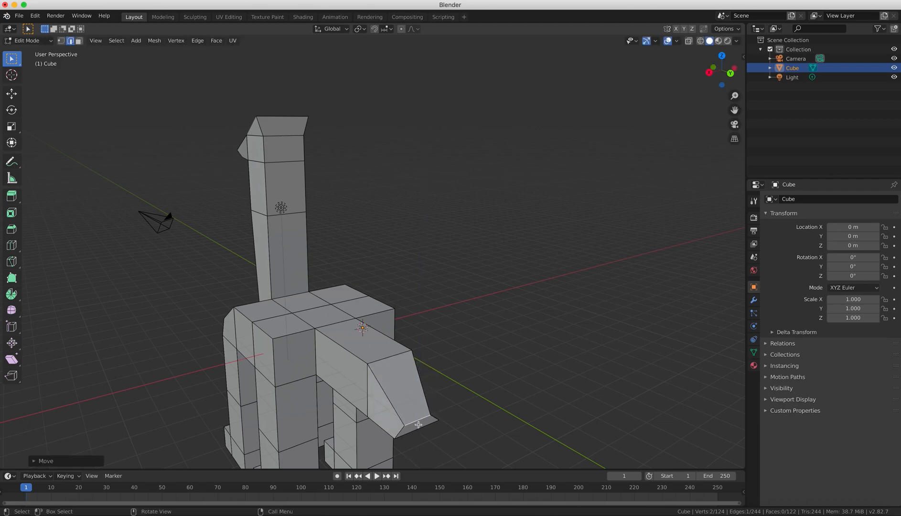
- Narrow the tail tip's lower edge by scaling it to about 0.49
click(419, 427)
key(s)
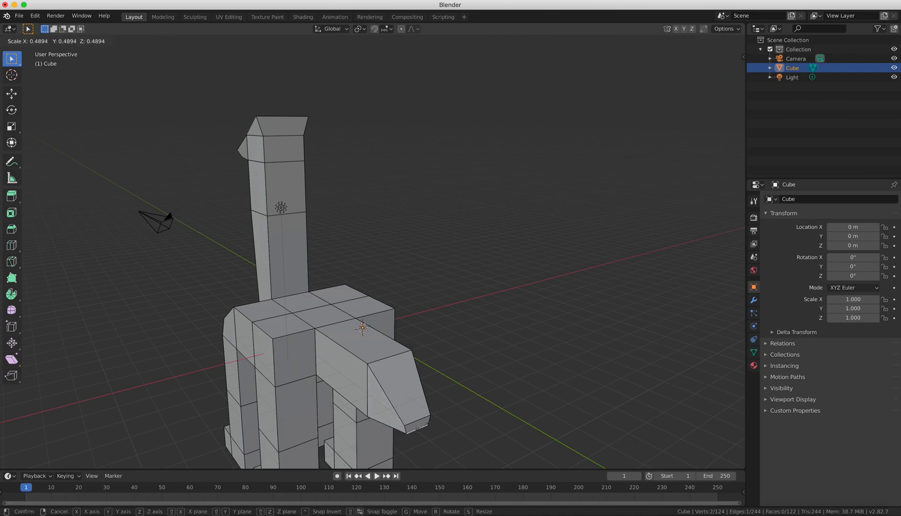
click(420, 427)
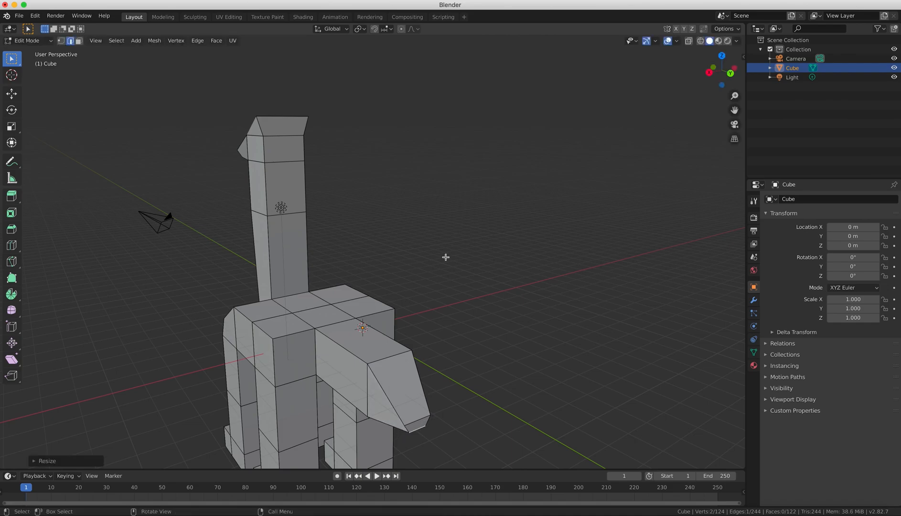
- Move the snout's lower front edge up by about 0.14 m to thin the tip of the snout
middle_drag(240, 171, 414, 183)
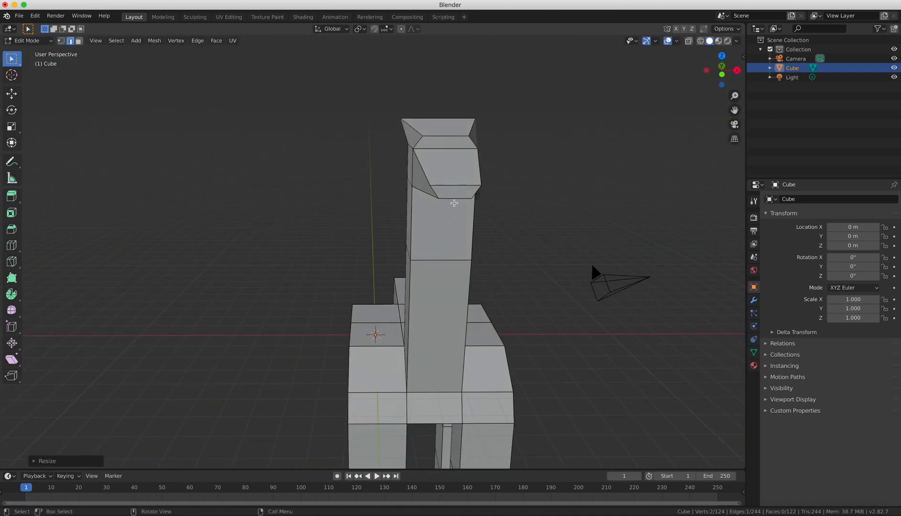
click(456, 198)
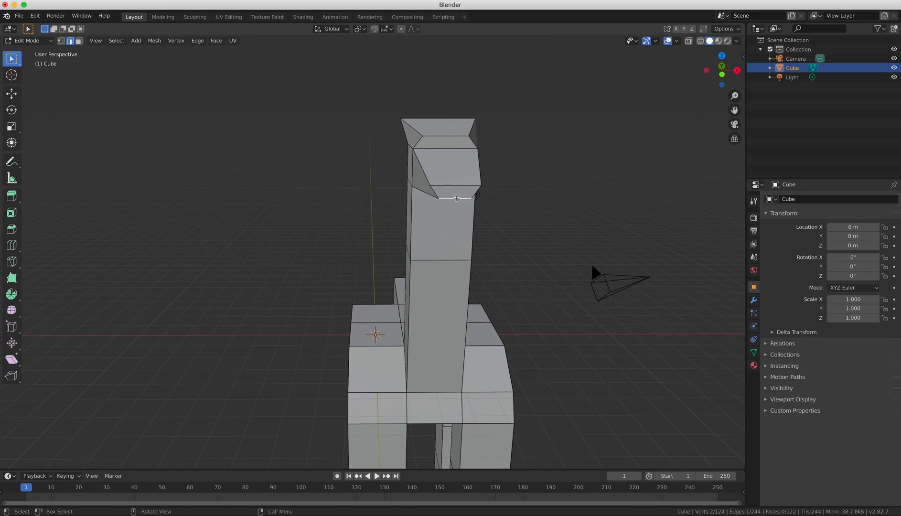
key(g)
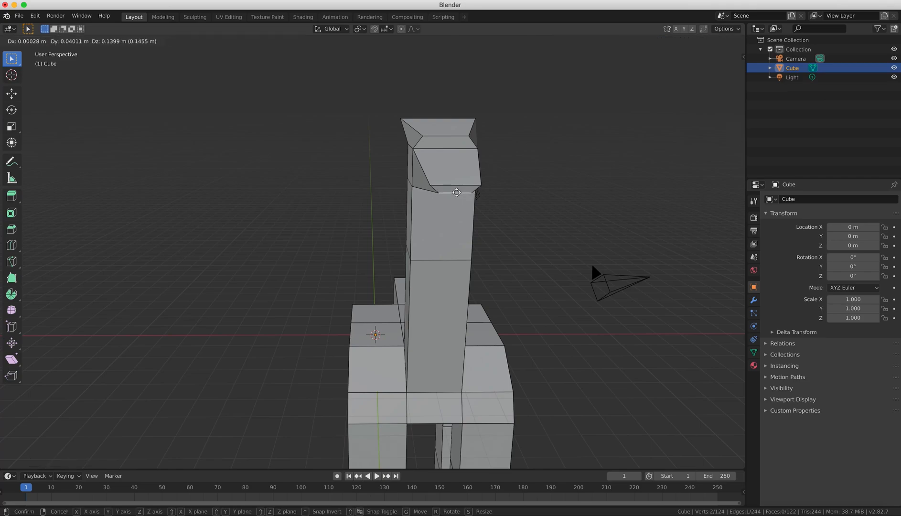
click(456, 192)
- Move the crosswise edge on top of the tail's middle down along the Z axis so the tail slopes towards its tip
middle_drag(447, 211, 201, 304)
click(265, 308)
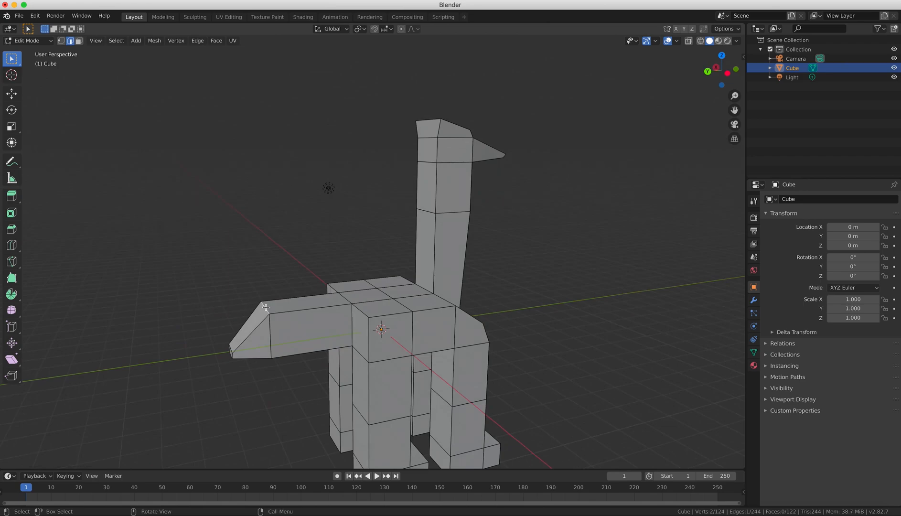
key(g)
key(z)
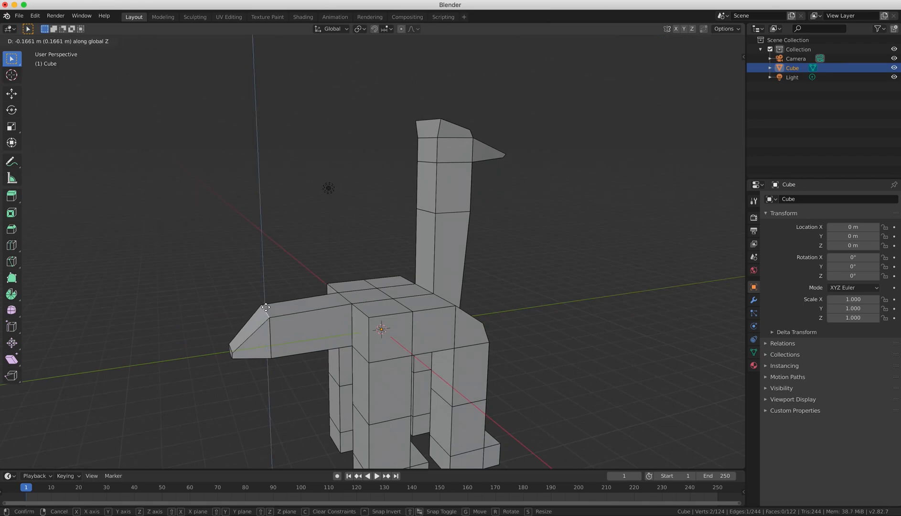
click(266, 333)
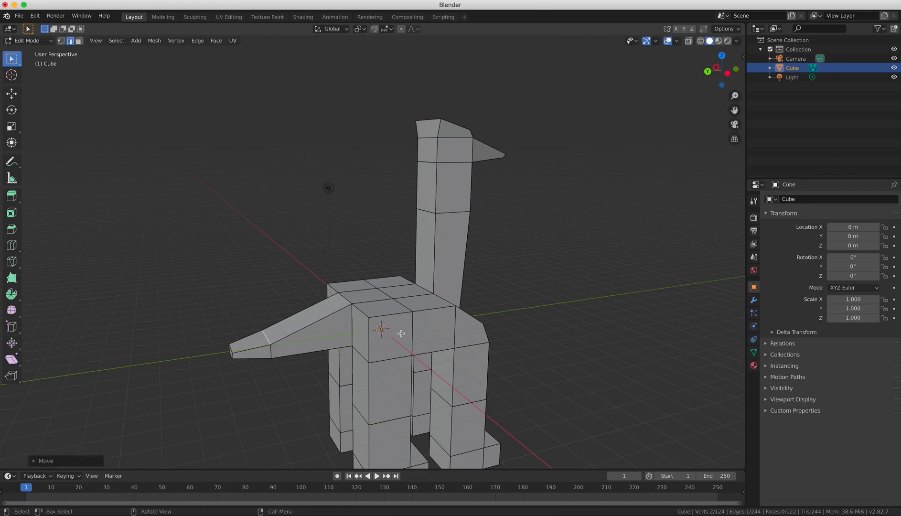
- Select the edges around the middle of the neck, scale them down and shift them backwards to give the neck a bend
middle_drag(376, 324, 414, 269)
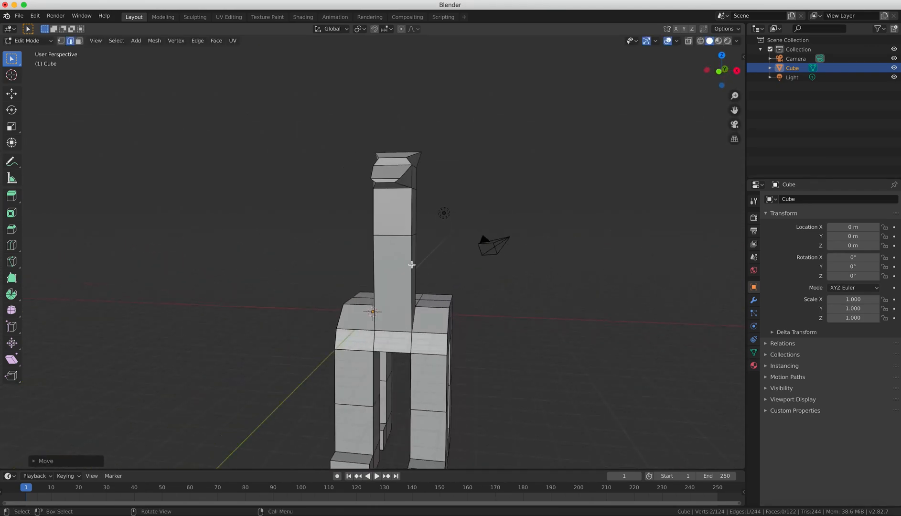
middle_drag(390, 240, 403, 244)
key(b)
drag(369, 228, 501, 286)
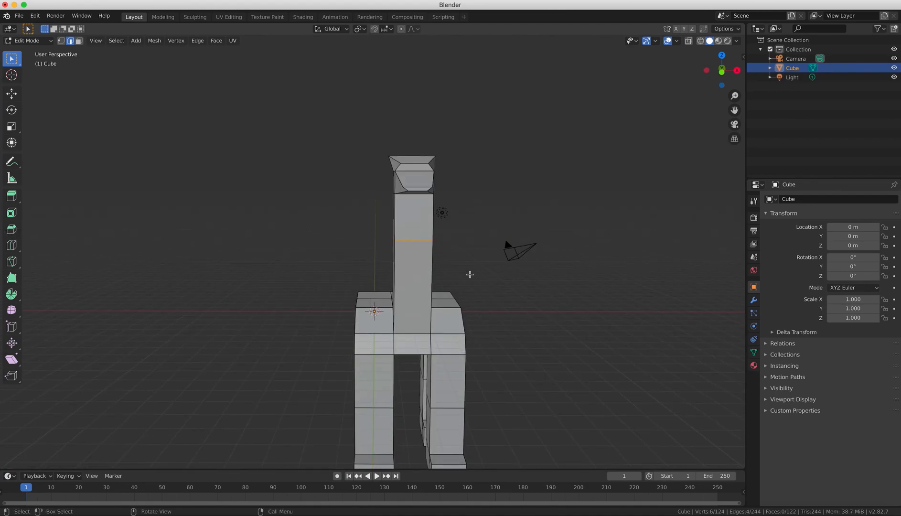
key(s)
click(447, 260)
middle_drag(447, 261, 487, 330)
click(486, 326)
- Add a single lengthwise loop cut down the centre of the head, neck, body and tail
middle_drag(428, 328, 389, 323)
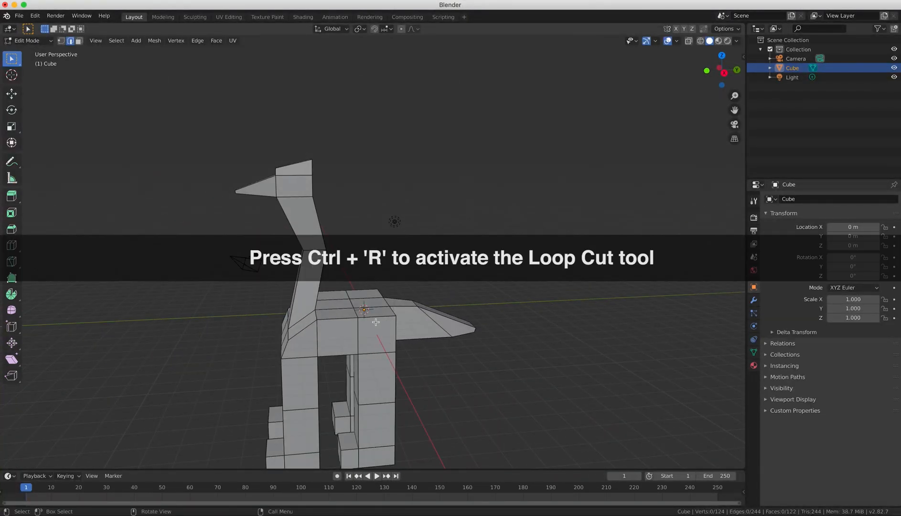
key(ctrl+r)
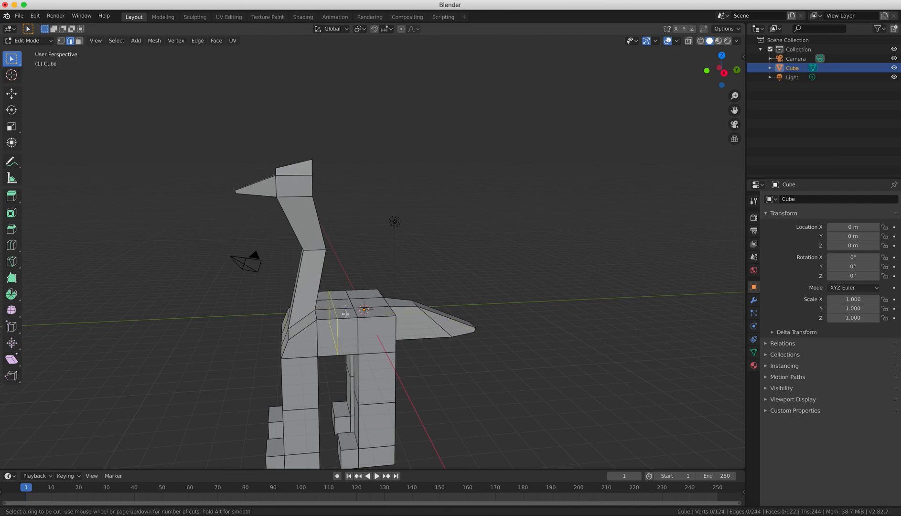
middle_drag(455, 336, 476, 335)
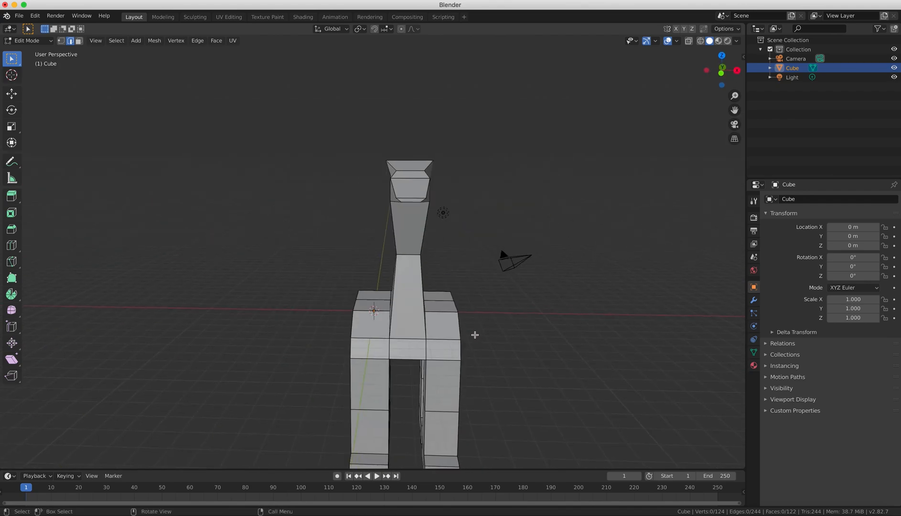
key(ctrl+r)
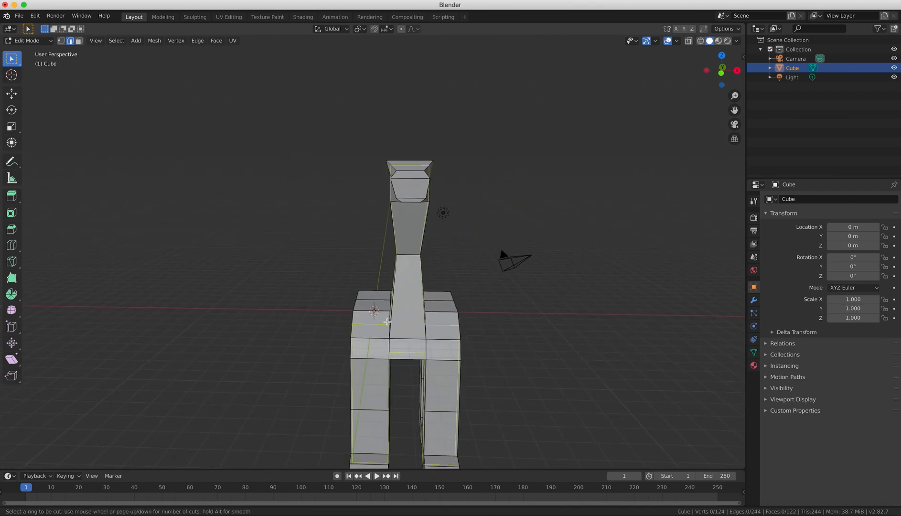
click(416, 338)
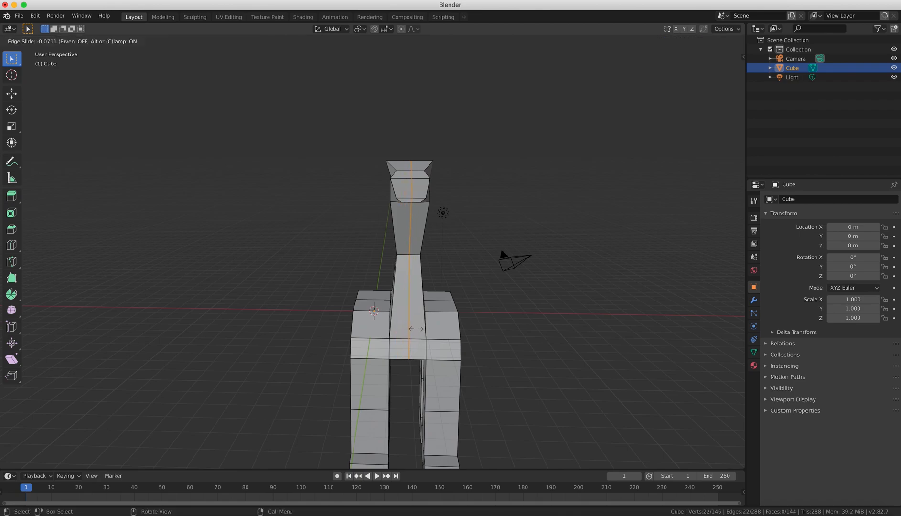
click(416, 329)
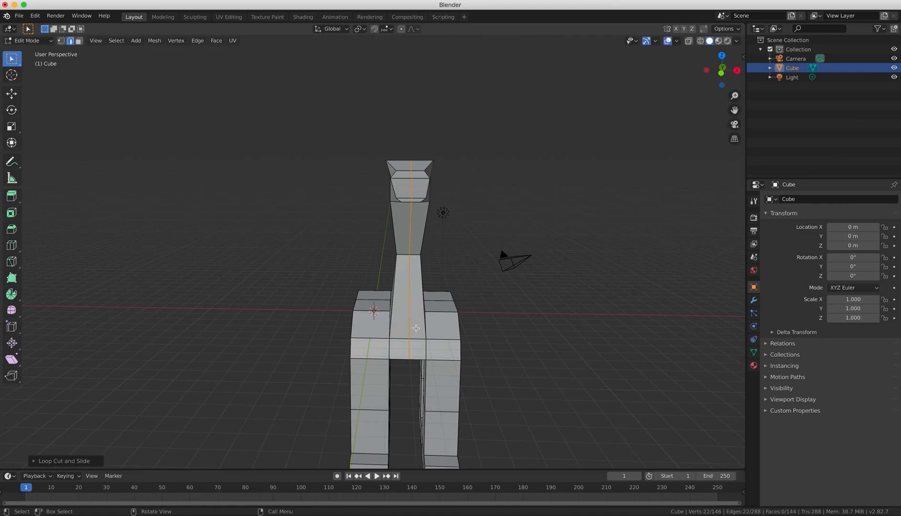
- Switch to face selection and select one of the narrow faces in the middle of the animal's back
middle_drag(469, 255, 385, 290)
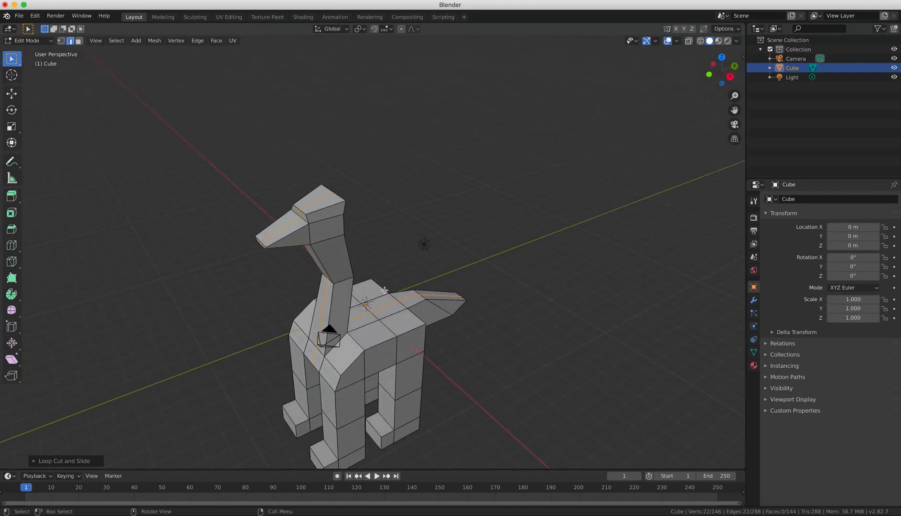
click(78, 41)
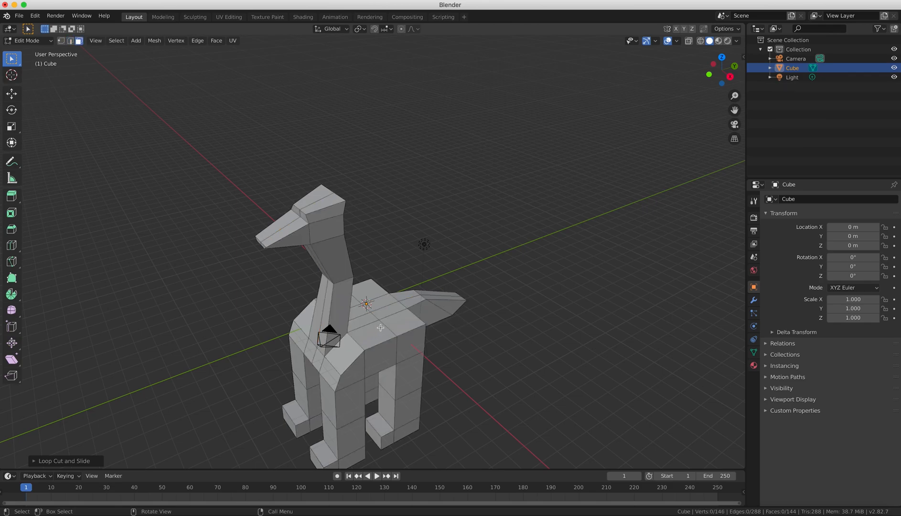
click(385, 306)
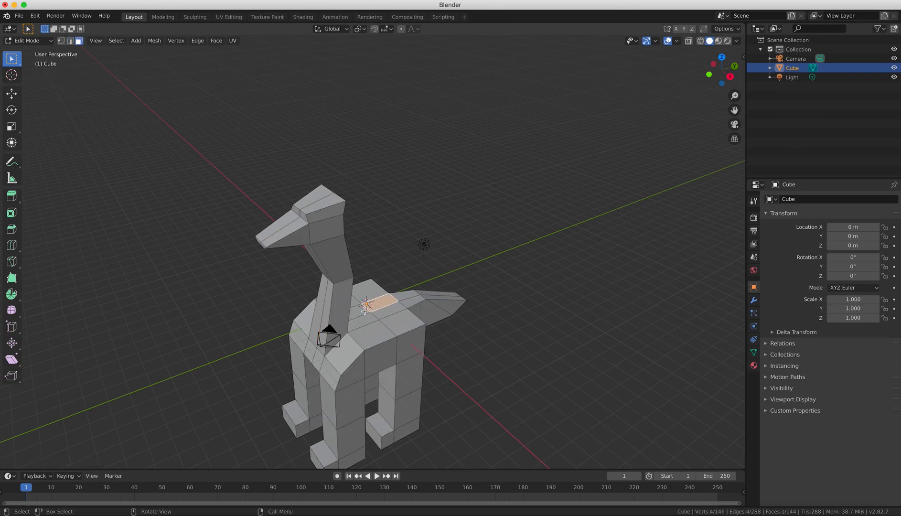
- Lower the top front edges of all four feet to slope them, and return to Object Mode
middle_drag(345, 332, 396, 230)
scroll(446, 280, up, 5)
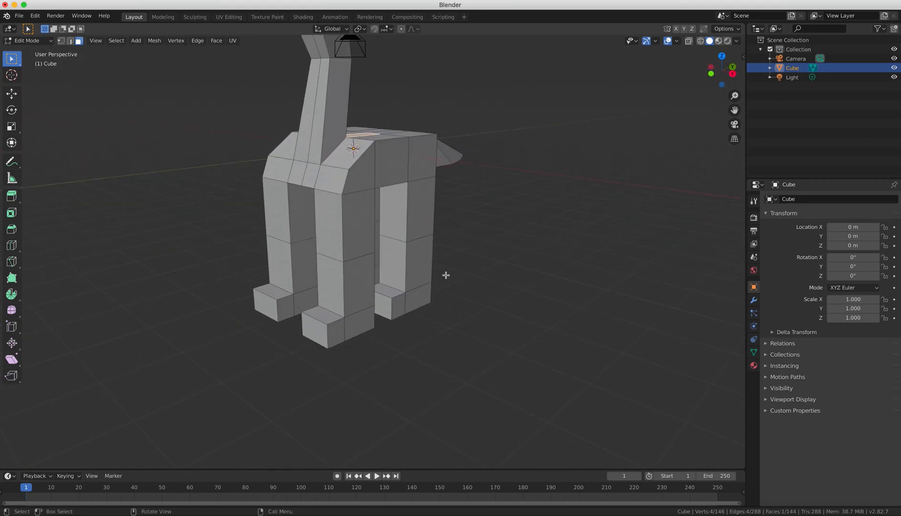
key(2)
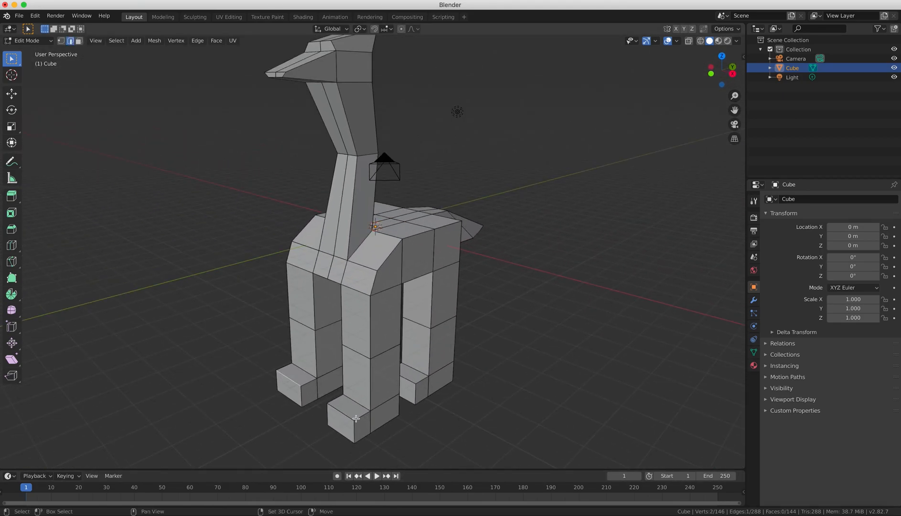
middle_drag(412, 382, 364, 351)
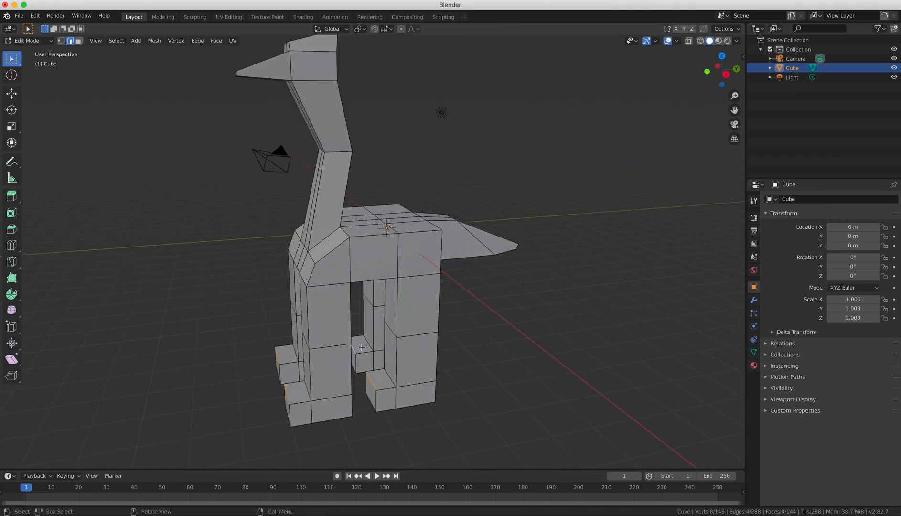
key(e)
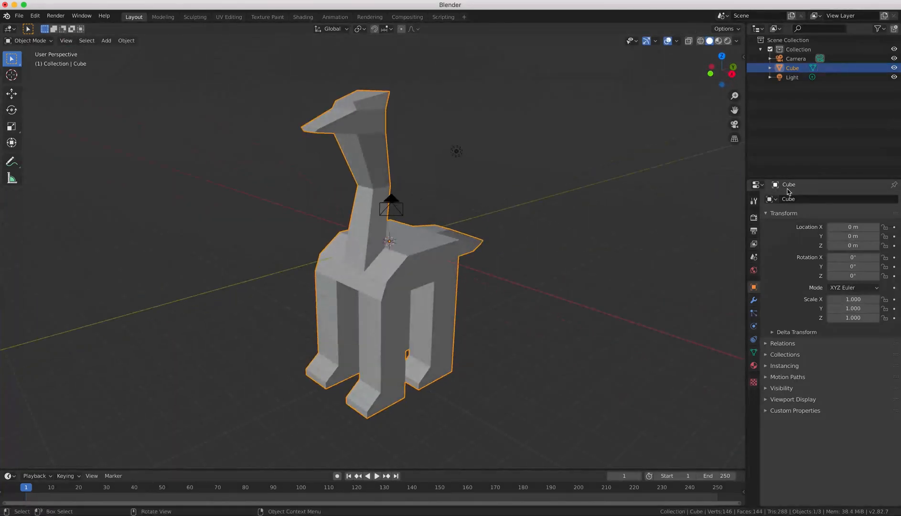
- Add a Subdivision Surface modifier to the animal and raise its subdivision level
click(754, 300)
click(809, 198)
click(717, 356)
click(826, 270)
click(826, 270)
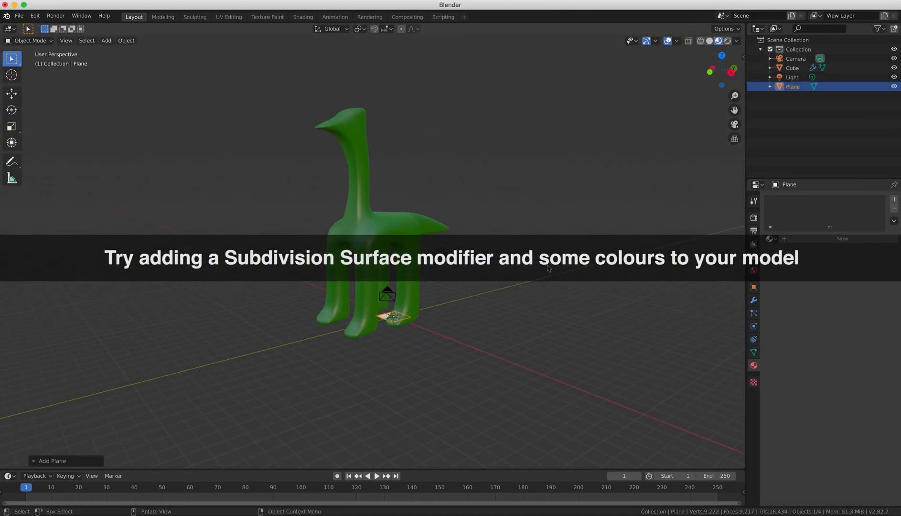
- Scale up the plane beneath the animal as a floor, and render the finished scene as a still image
key(s)
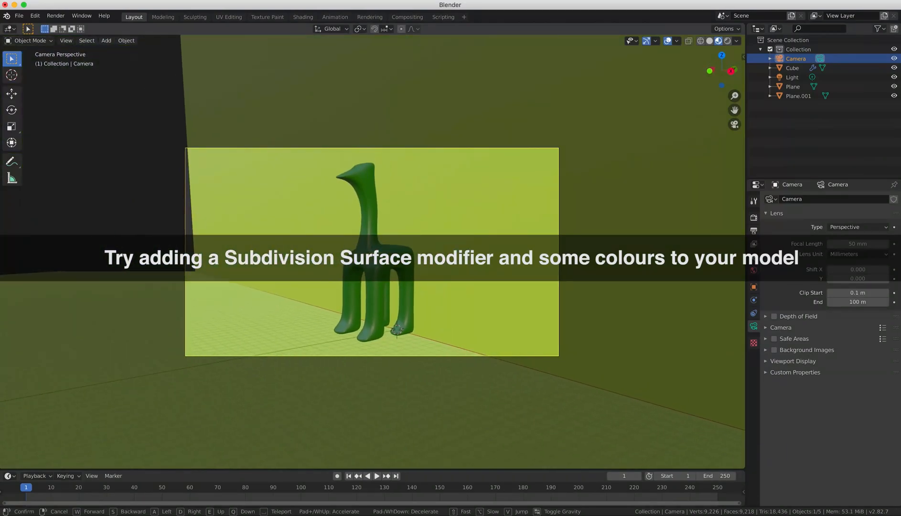
click(56, 15)
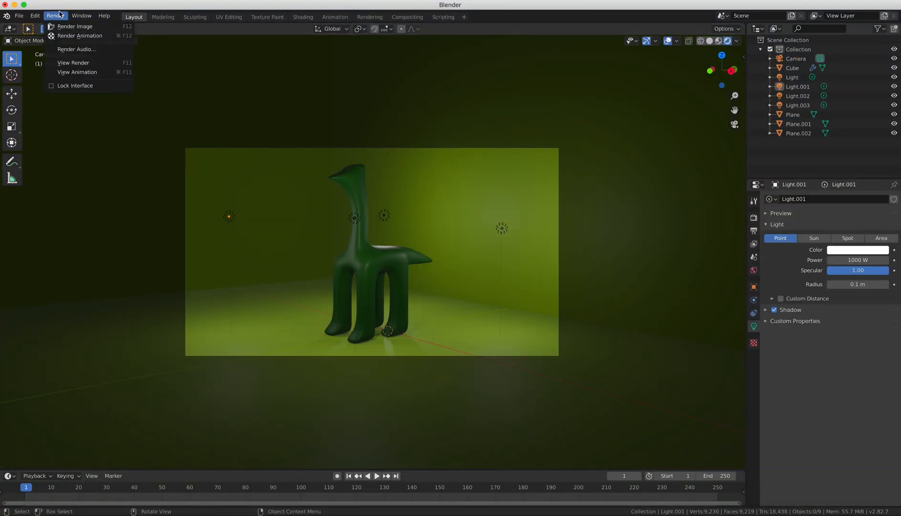
click(67, 25)
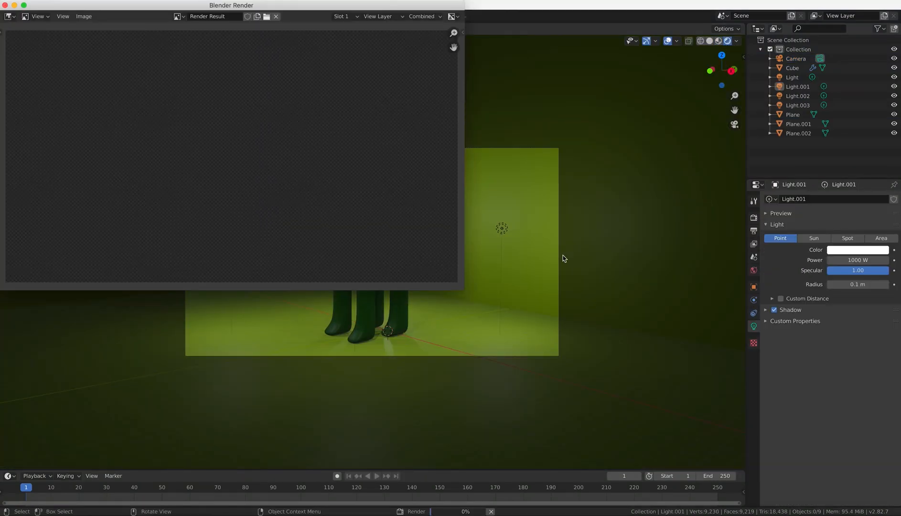